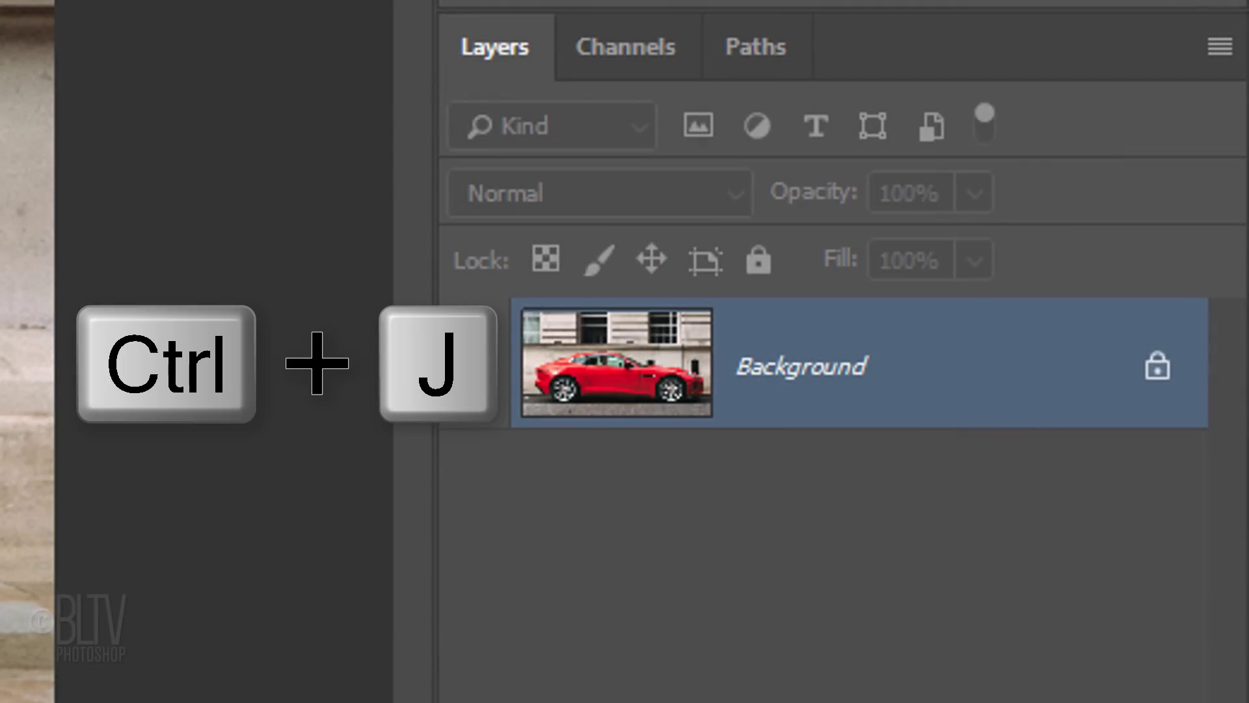
Duplicate the photo to Layer 1 and Quick-Select the whole red car, excluding the side window.
key("ctrl+j")
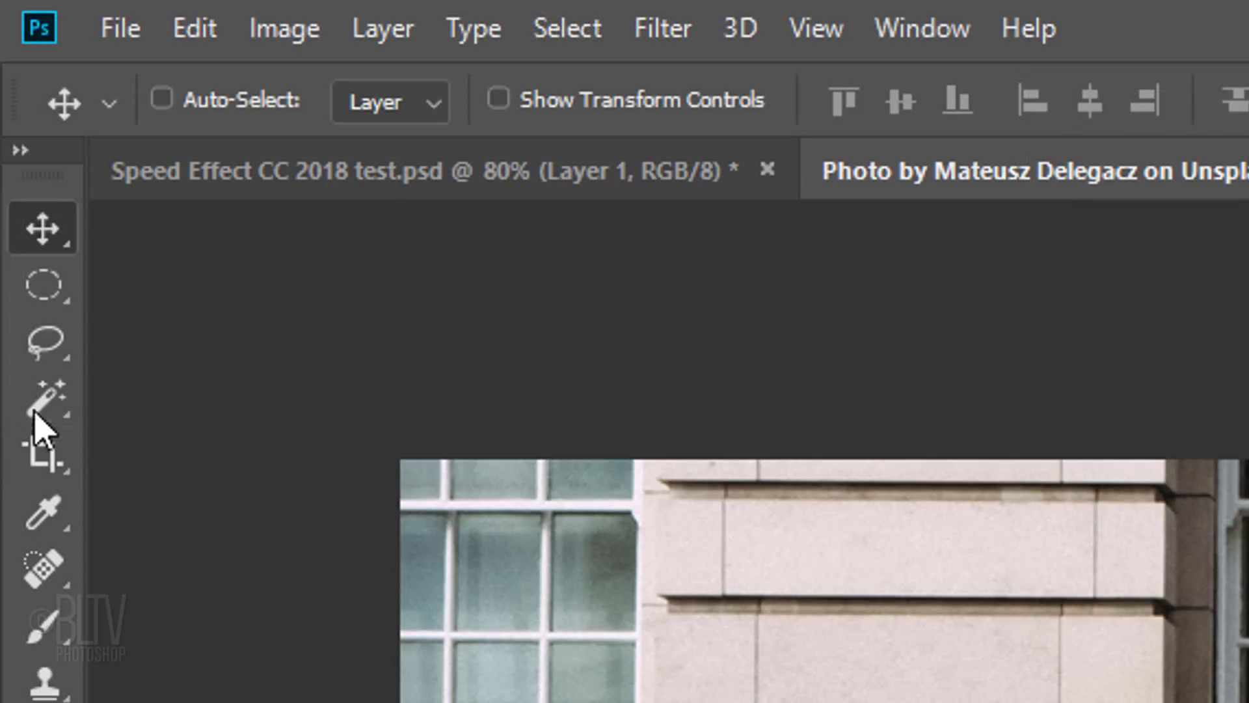
left_click(13, 118)
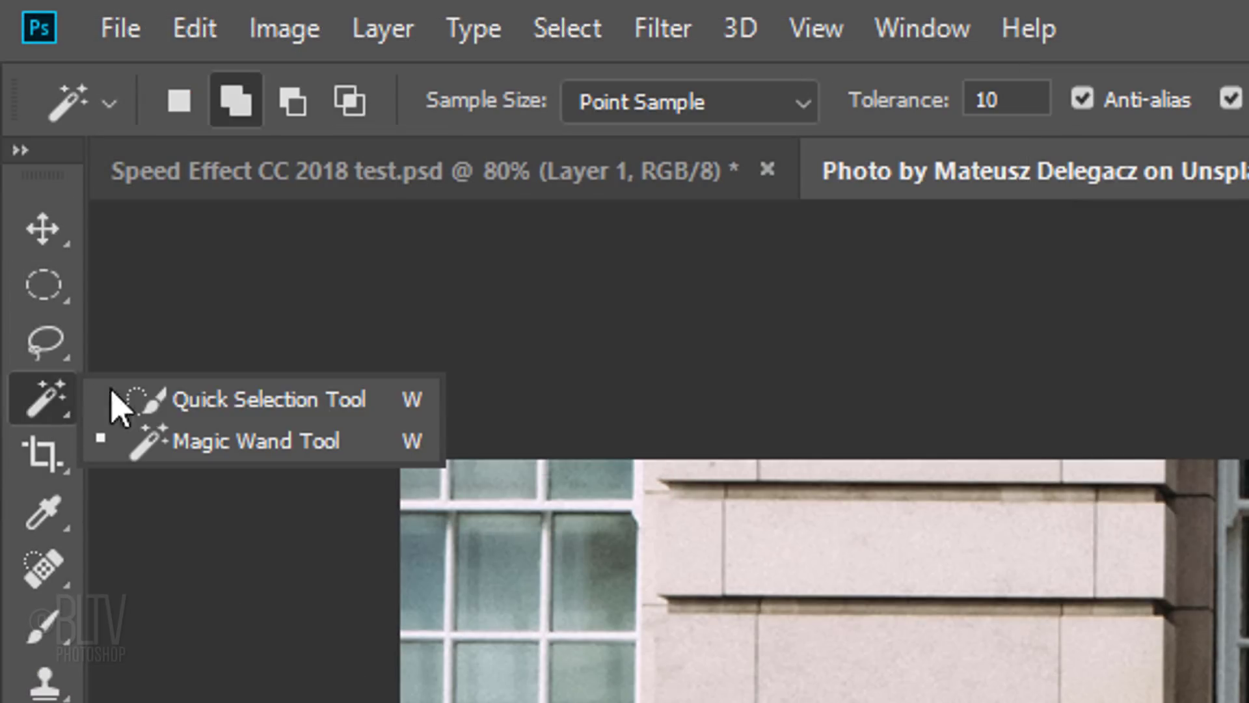
left_click(229, 404)
mouse_move(111, 365)
left_mouse_down()
mouse_move(341, 293)
mouse_move(344, 279)
mouse_move(601, 287)
mouse_move(473, 301)
mouse_move(491, 334)
left_mouse_up()
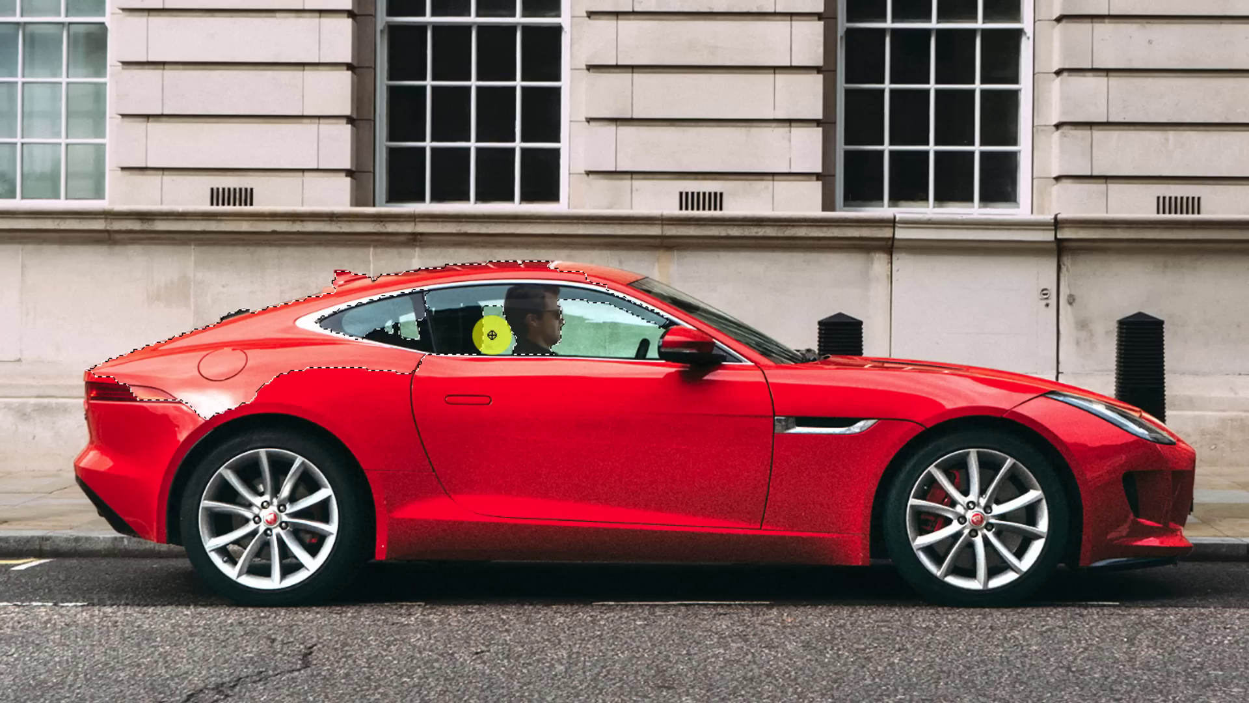
key("alt")
left_click_drag(491, 334, 253, 555)
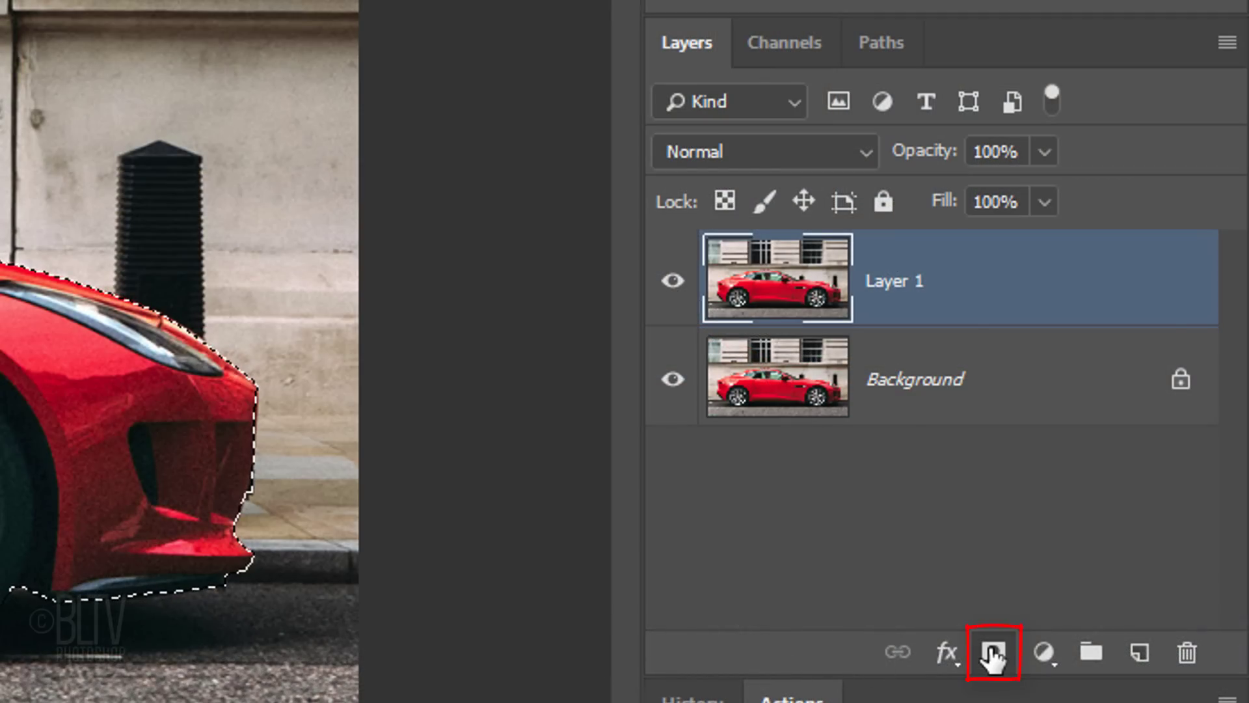
Add a car-shaped mask to Layer 1, convert it to a smart object, and hide it.
left_click(992, 656)
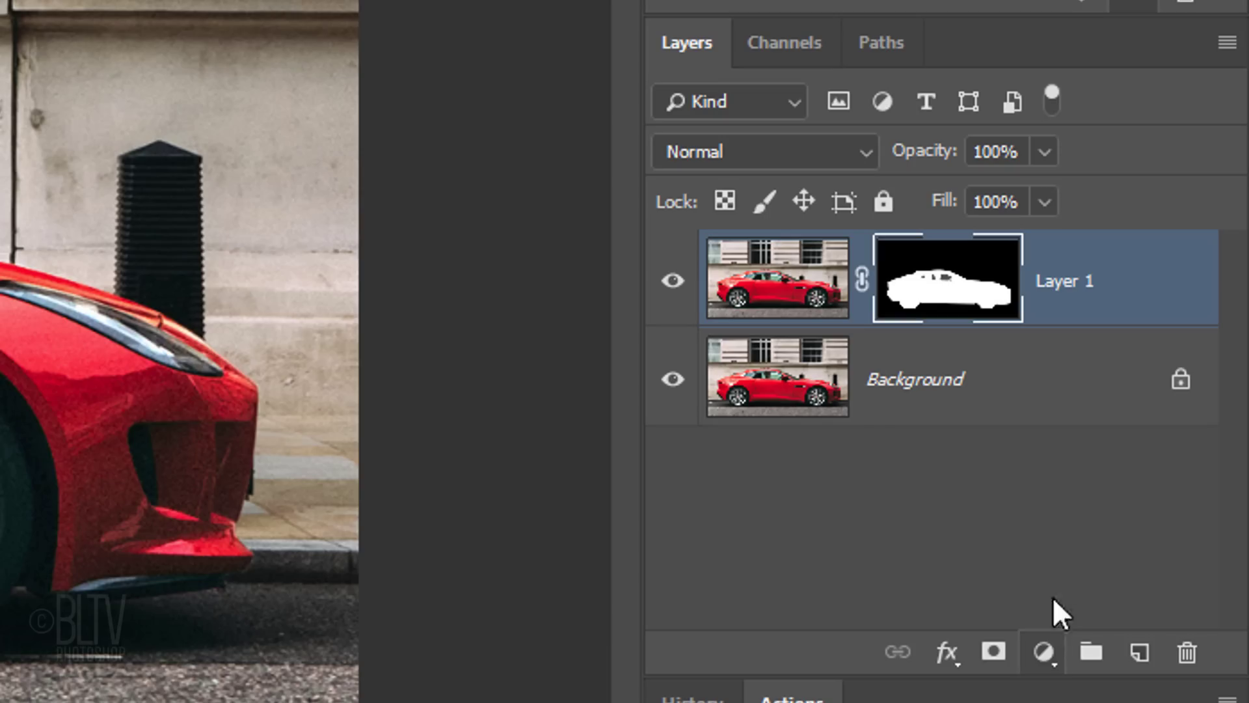
left_click(1225, 43)
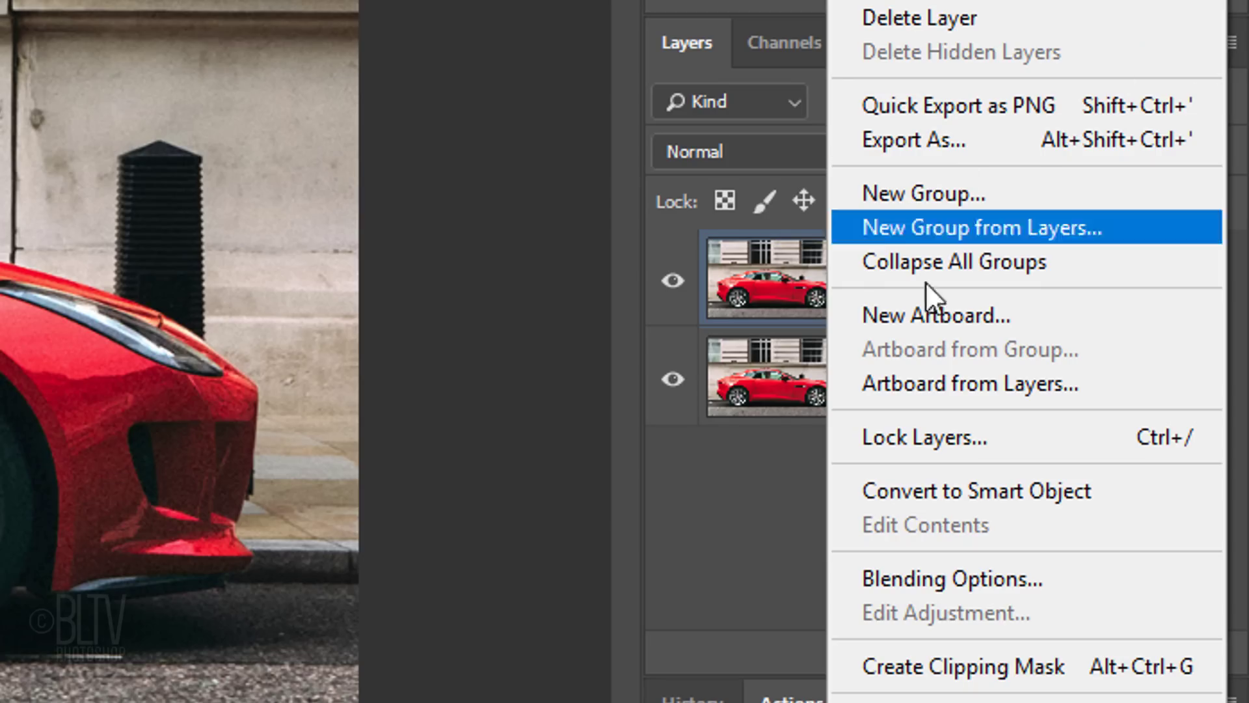
left_click(940, 489)
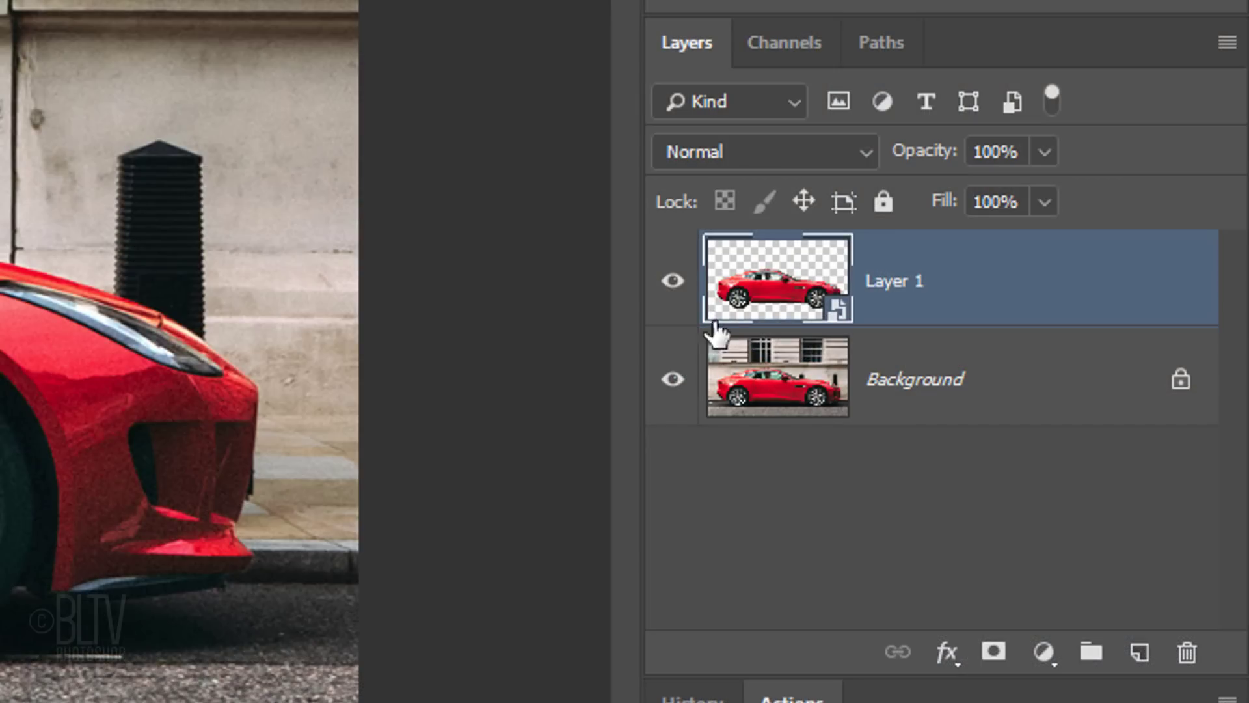
left_click(673, 283)
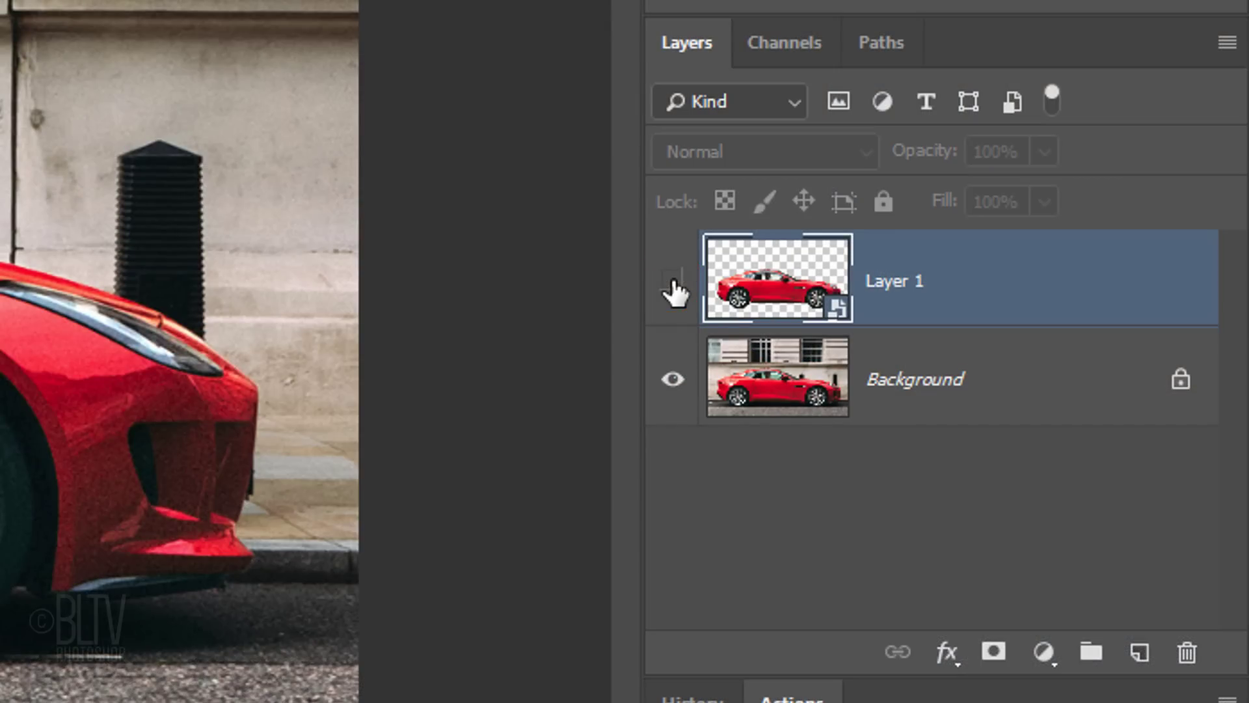
Duplicate the Background layer and load the car outline as a selection expanded by 10 px.
left_click(789, 377)
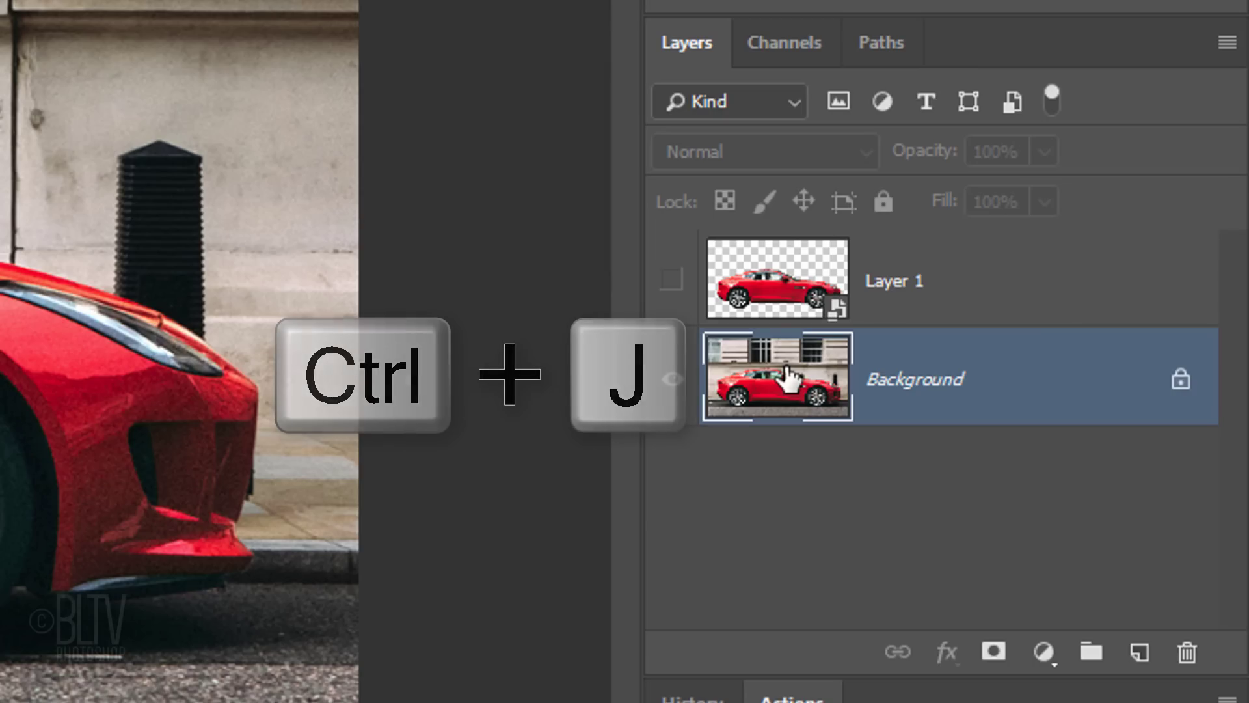
key("ctrl+j")
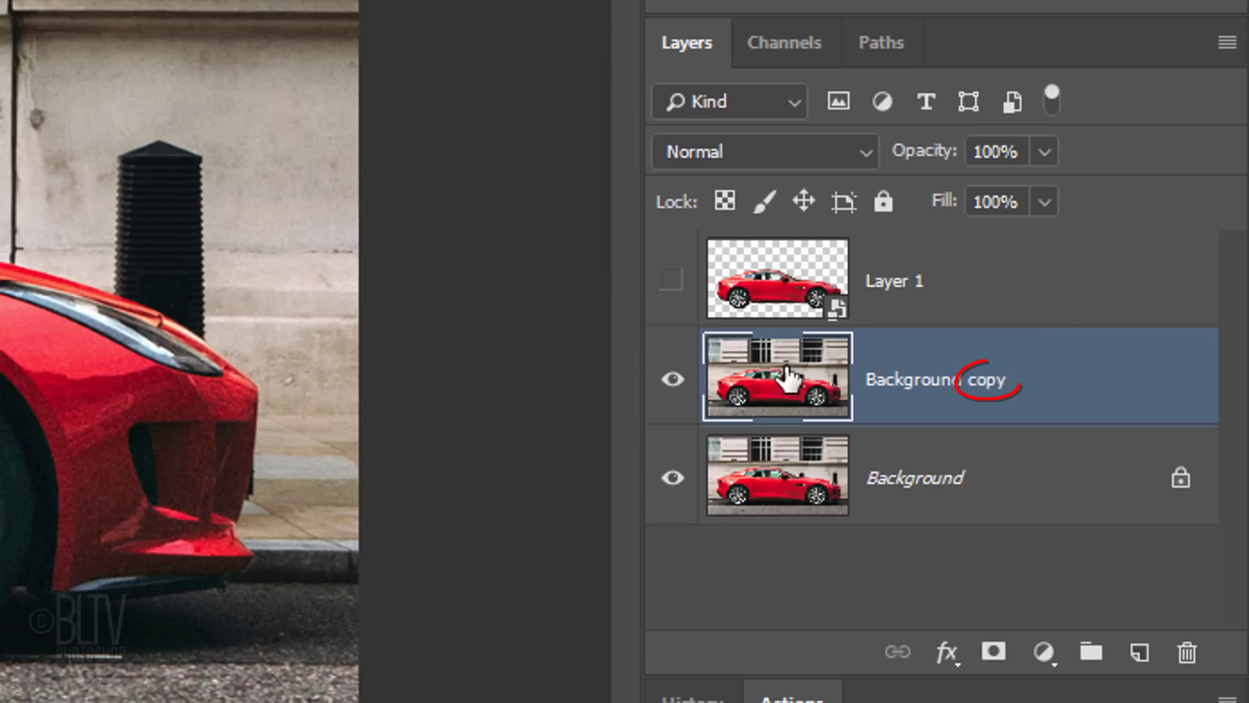
left_click(773, 294, "ctrl")
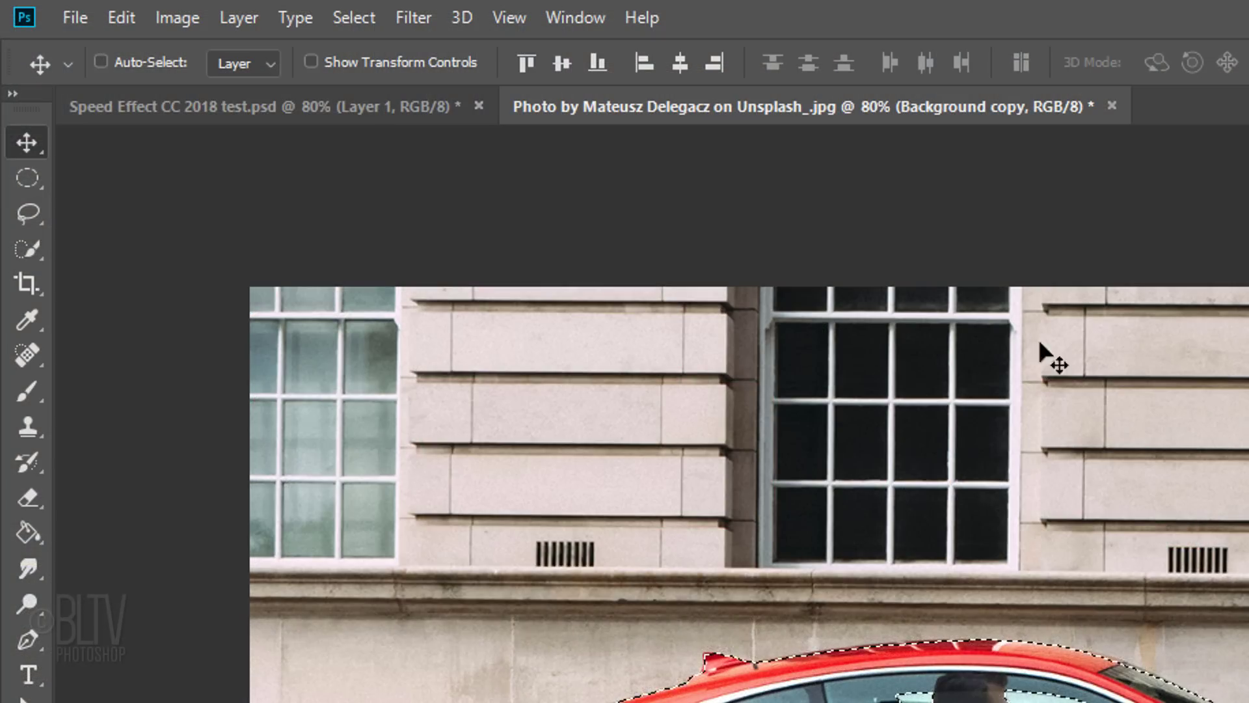
left_click(356, 18)
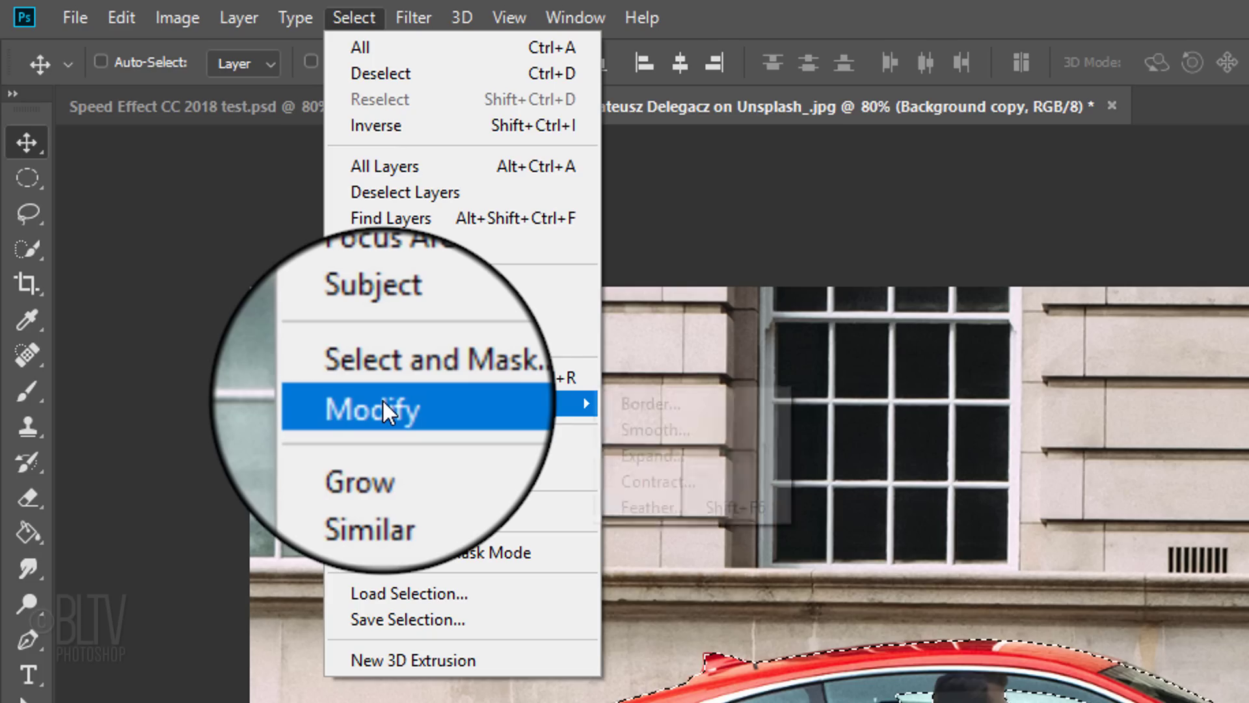
mouse_move(598, 405)
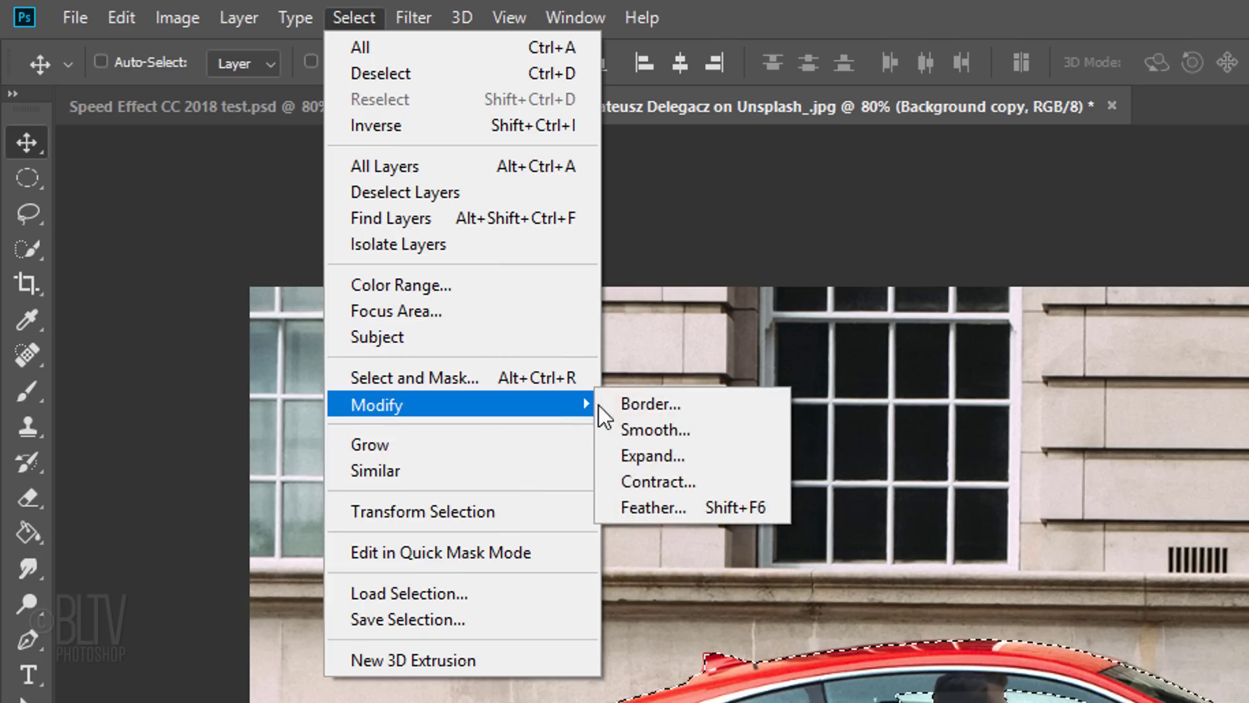
left_click(683, 463)
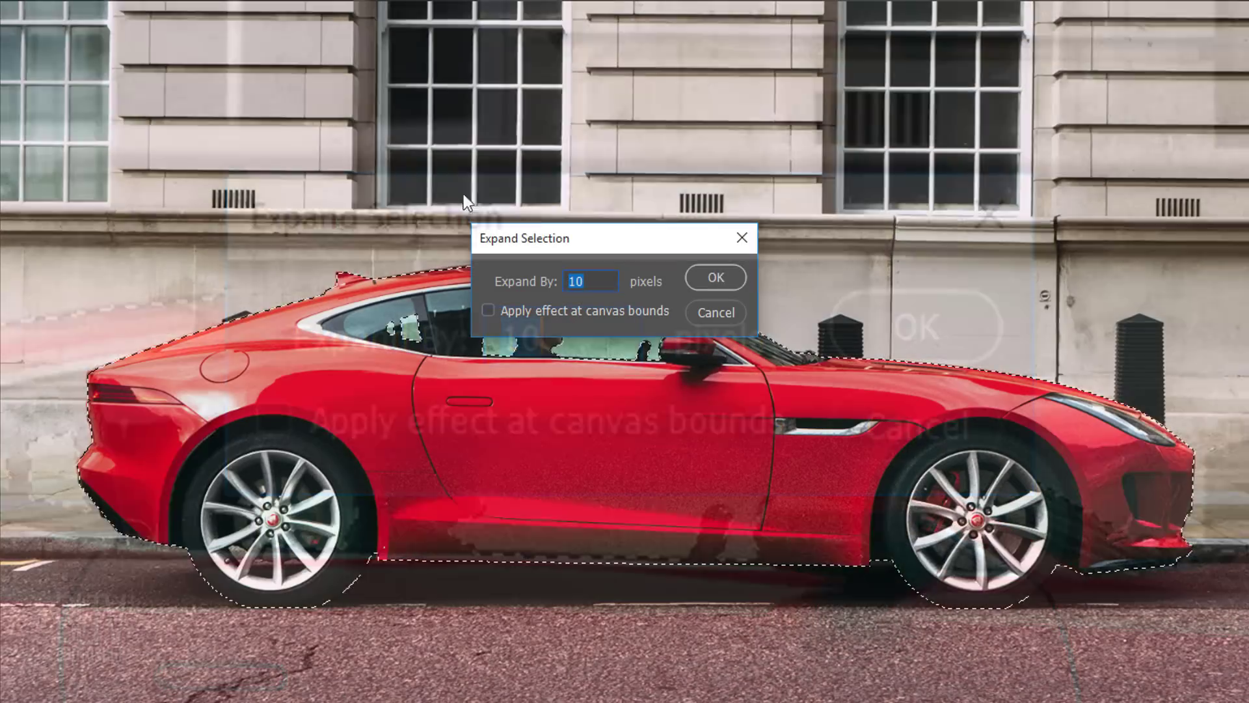
left_click(724, 276)
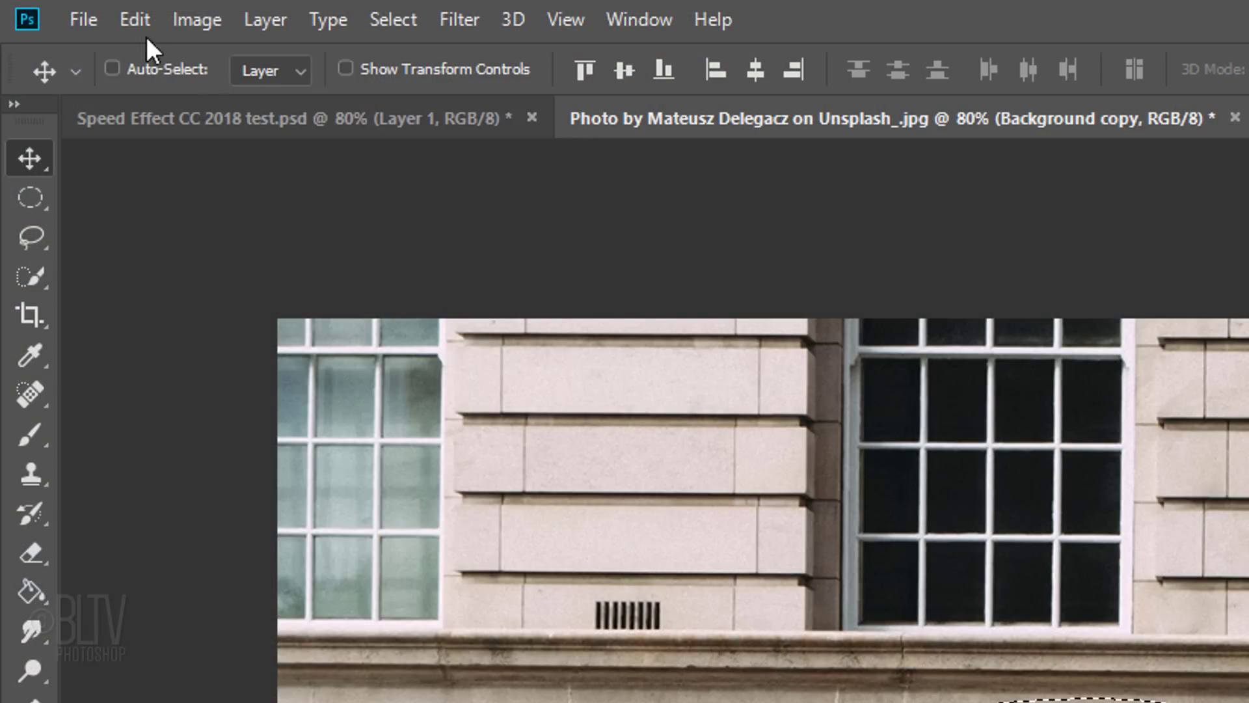
Content-Aware fill the expanded car area on Background copy, then deselect.
left_click(132, 18)
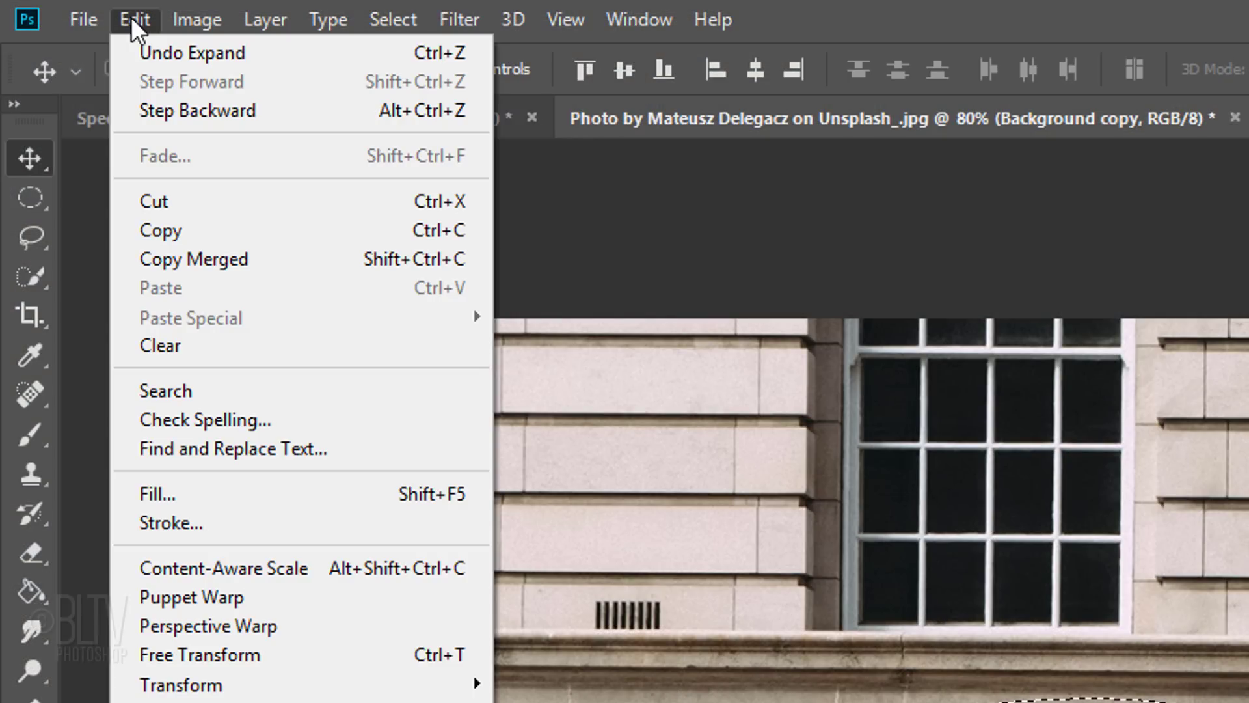
left_click(158, 493)
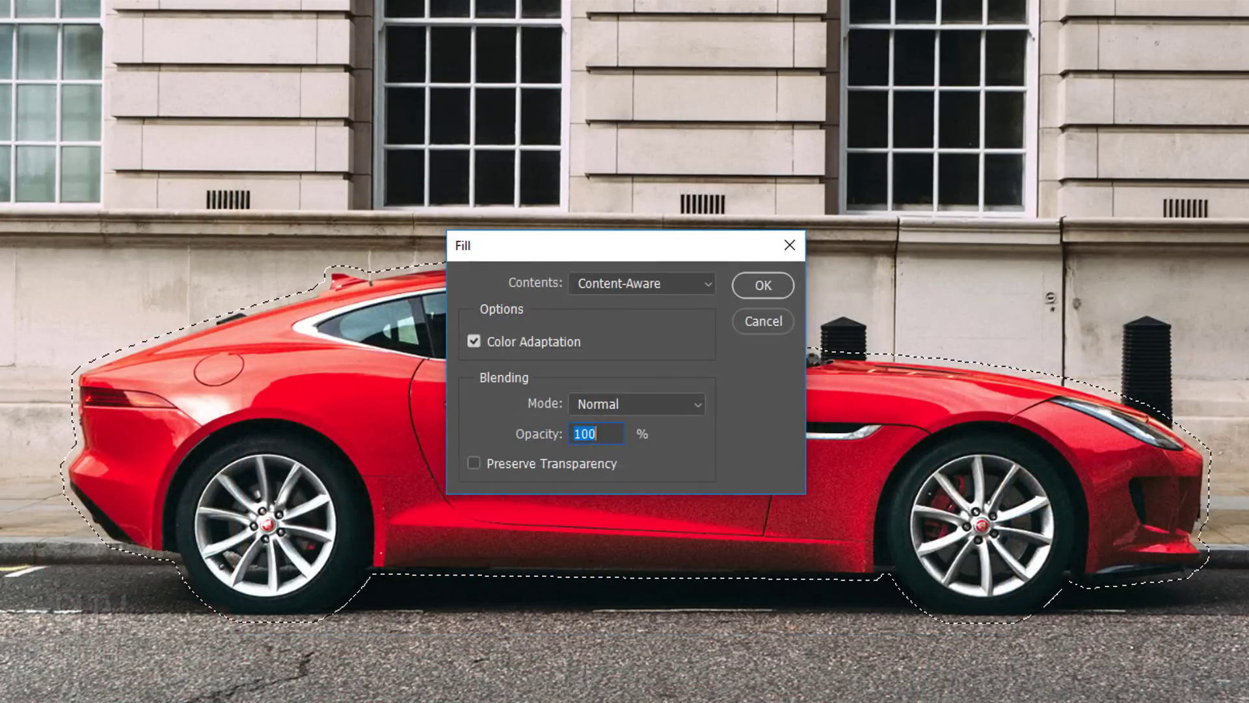
key("Return")
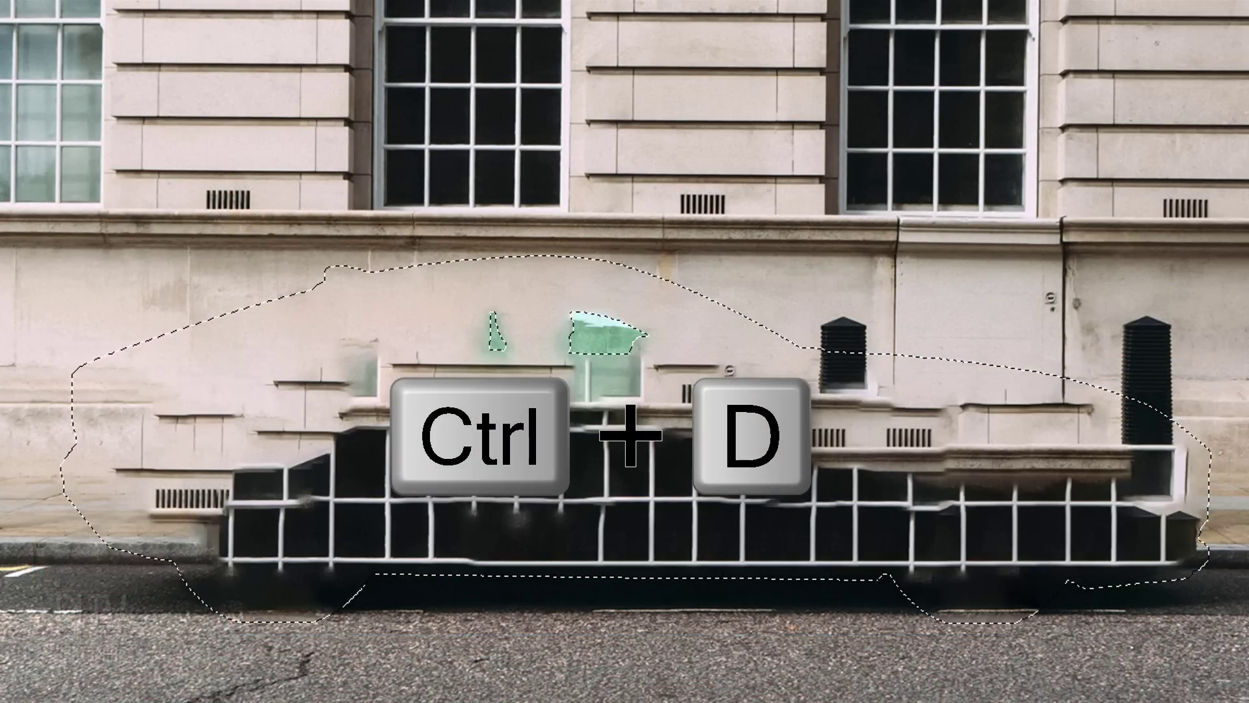
key("ctrl+d")
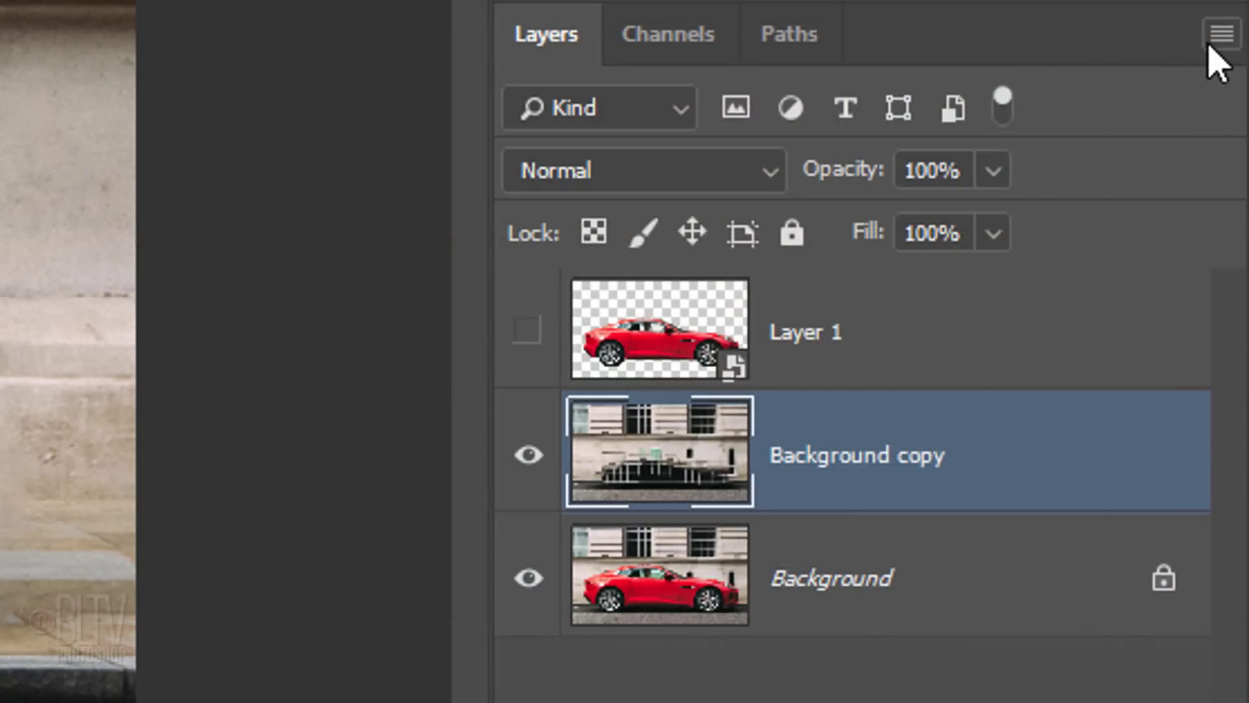
Convert Background copy to a smart object and make Layer 1 visible again.
left_click(1218, 35)
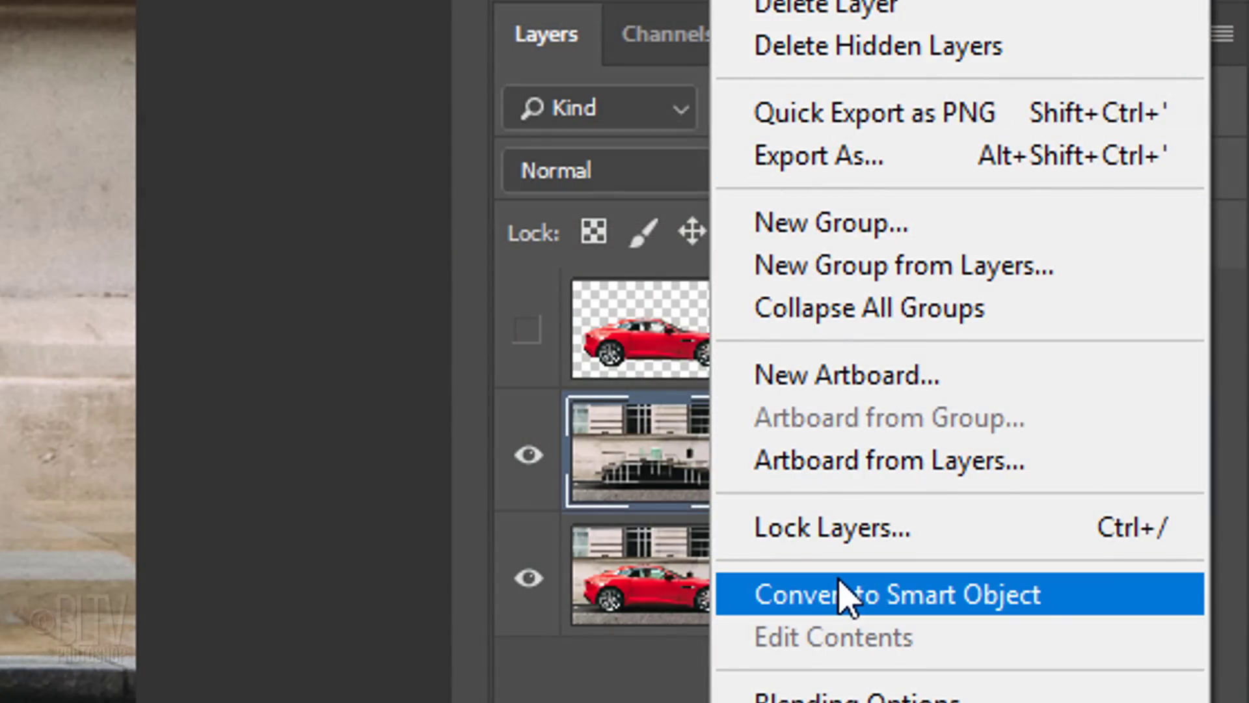
left_click(844, 594)
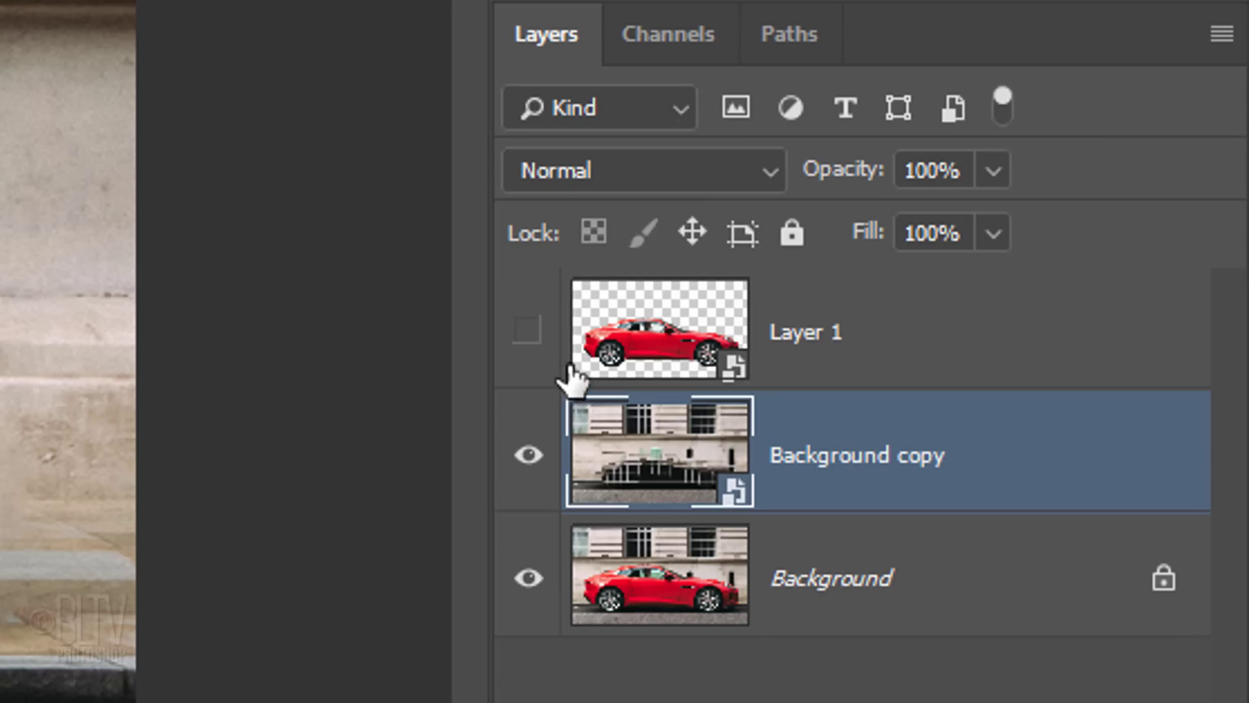
left_click(528, 332)
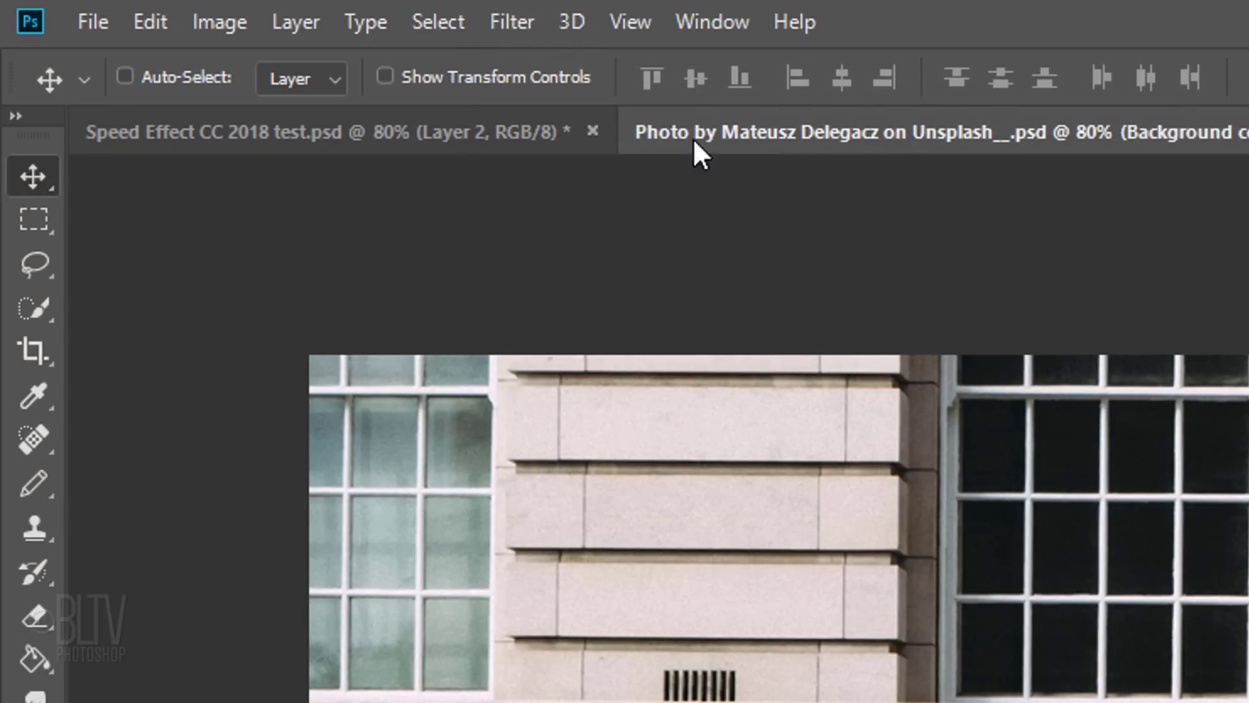
Start a Path Blur from Blur Gallery on Background copy and open its blur-type list.
left_click(512, 21)
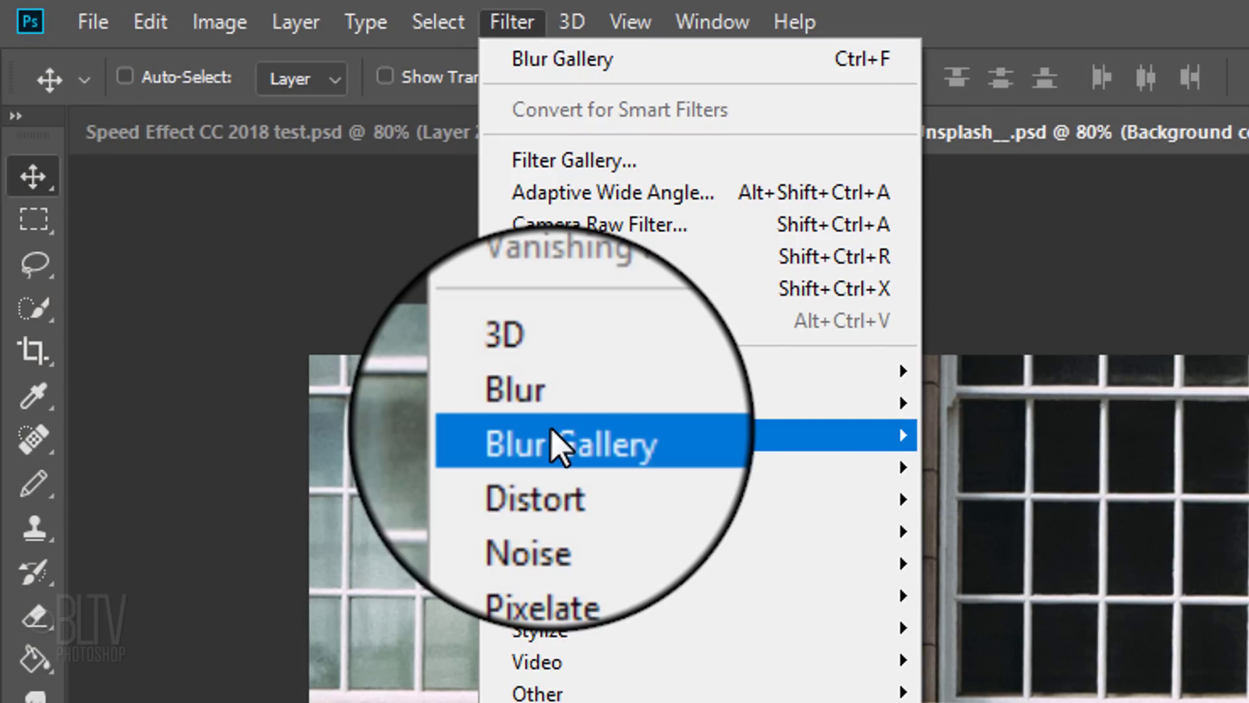
mouse_move(560, 435)
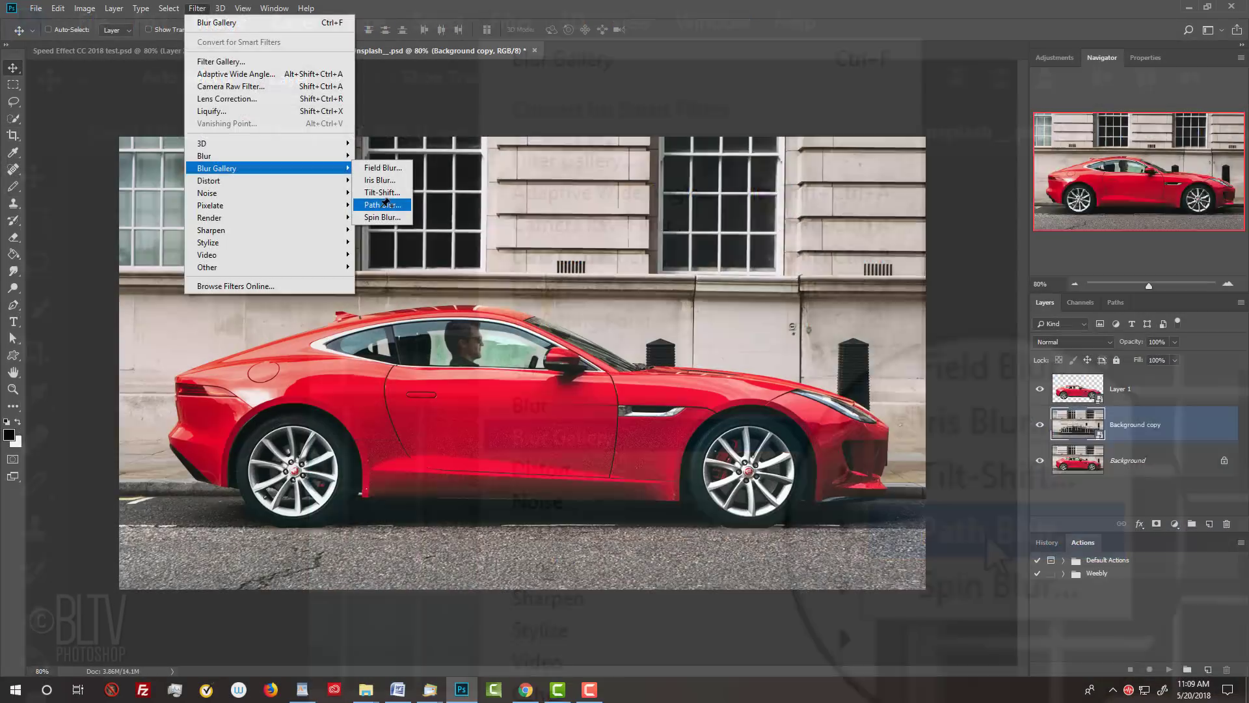
left_click(989, 533)
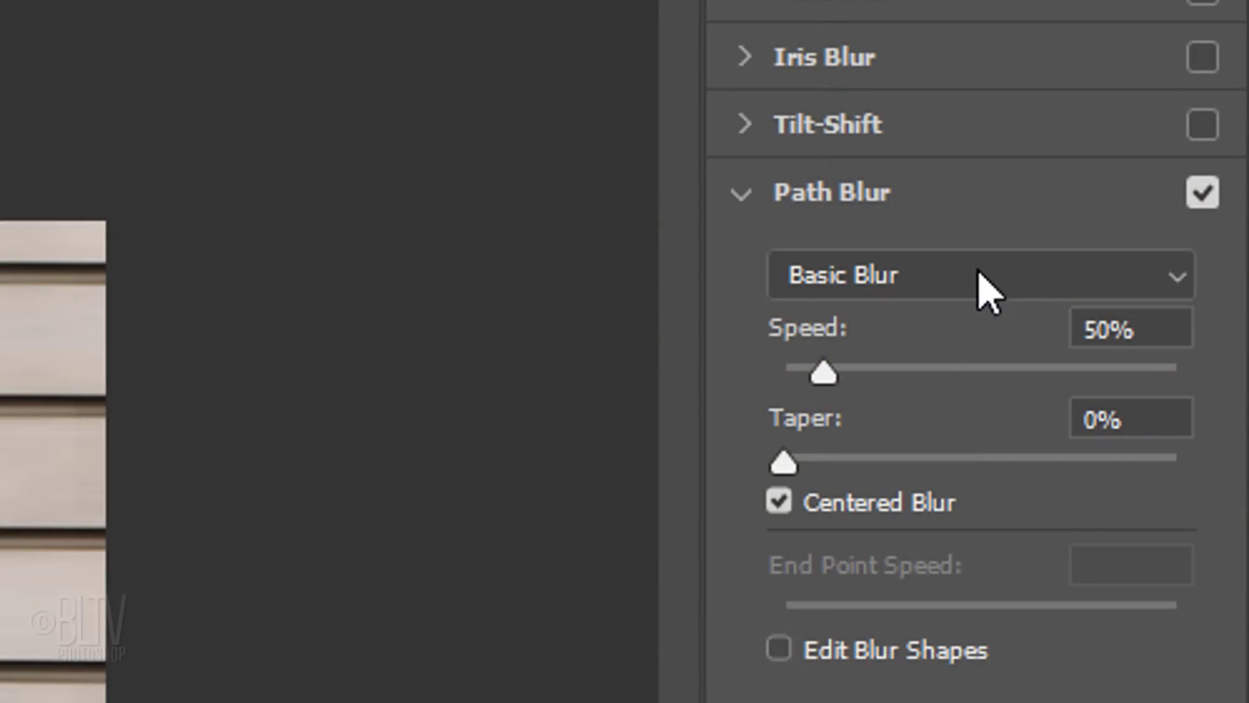
left_click(973, 276)
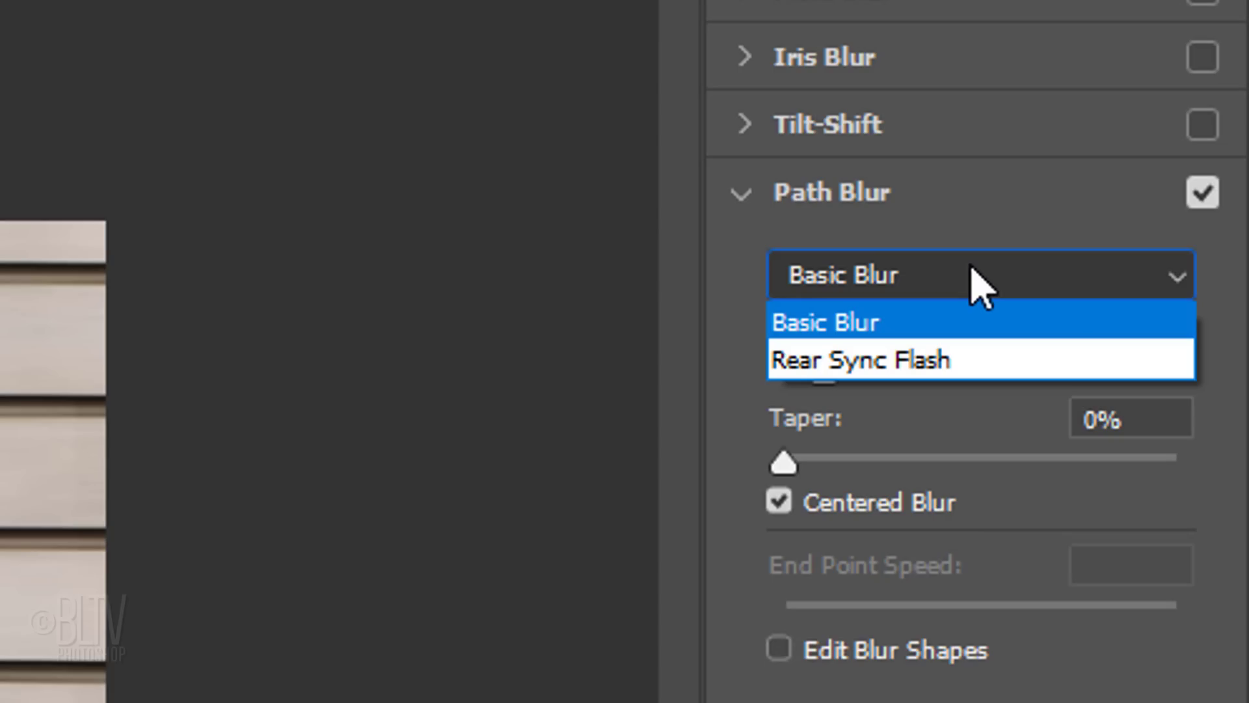
Keep Basic Blur, setting Speed to 500% and End Point Speed to 0 px.
left_click(971, 267)
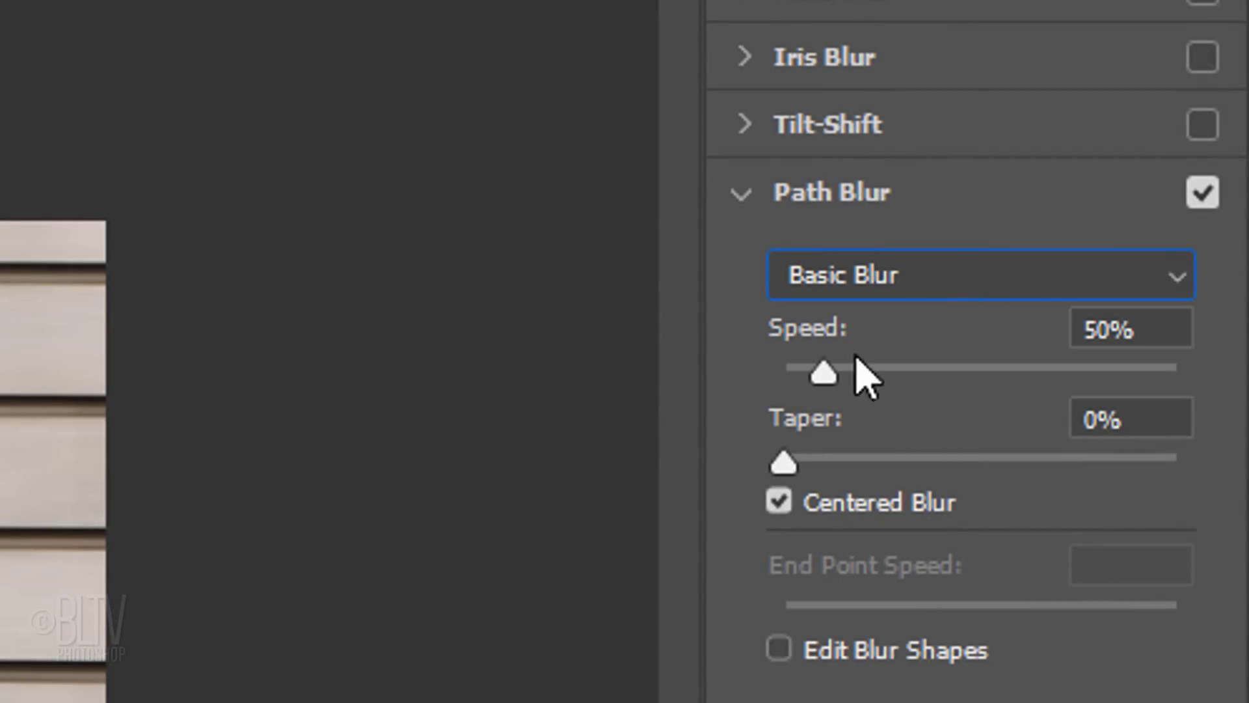
left_click_drag(823, 376, 1176, 372)
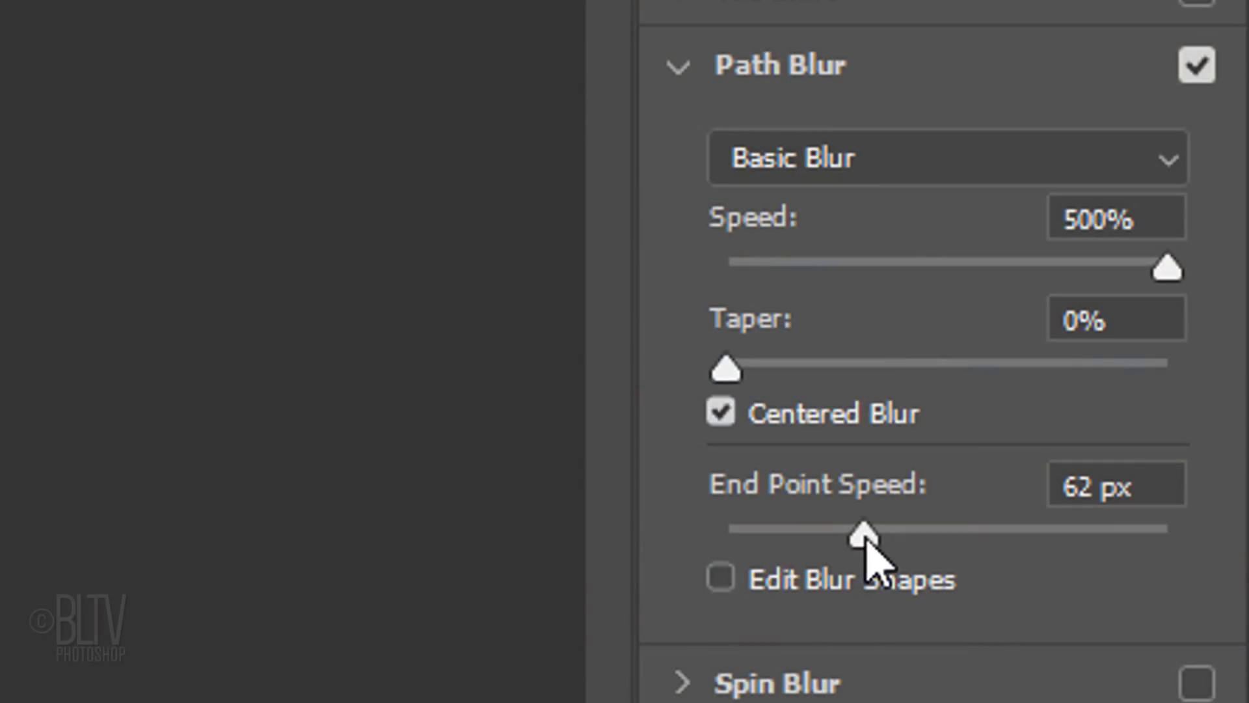
left_click_drag(868, 553, 529, 544)
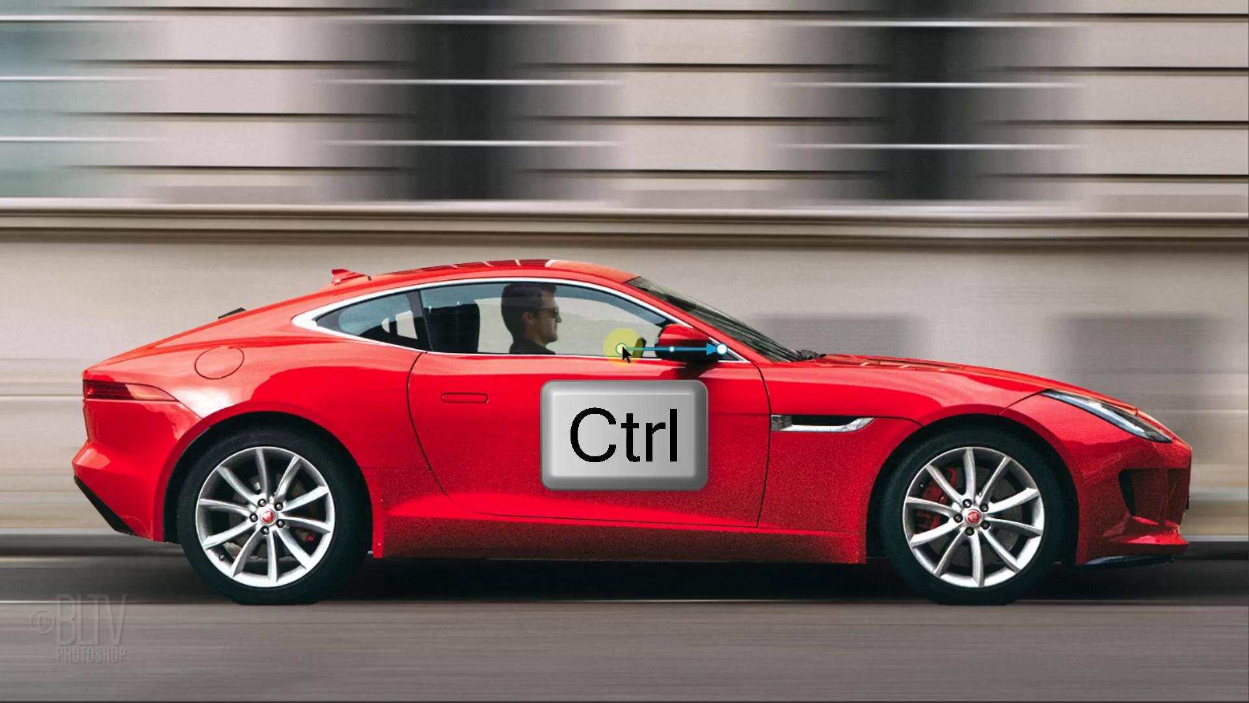
Move the blur path down to the road, stretch it under the whole car, and curve it.
left_click_drag(622, 349, 59, 568)
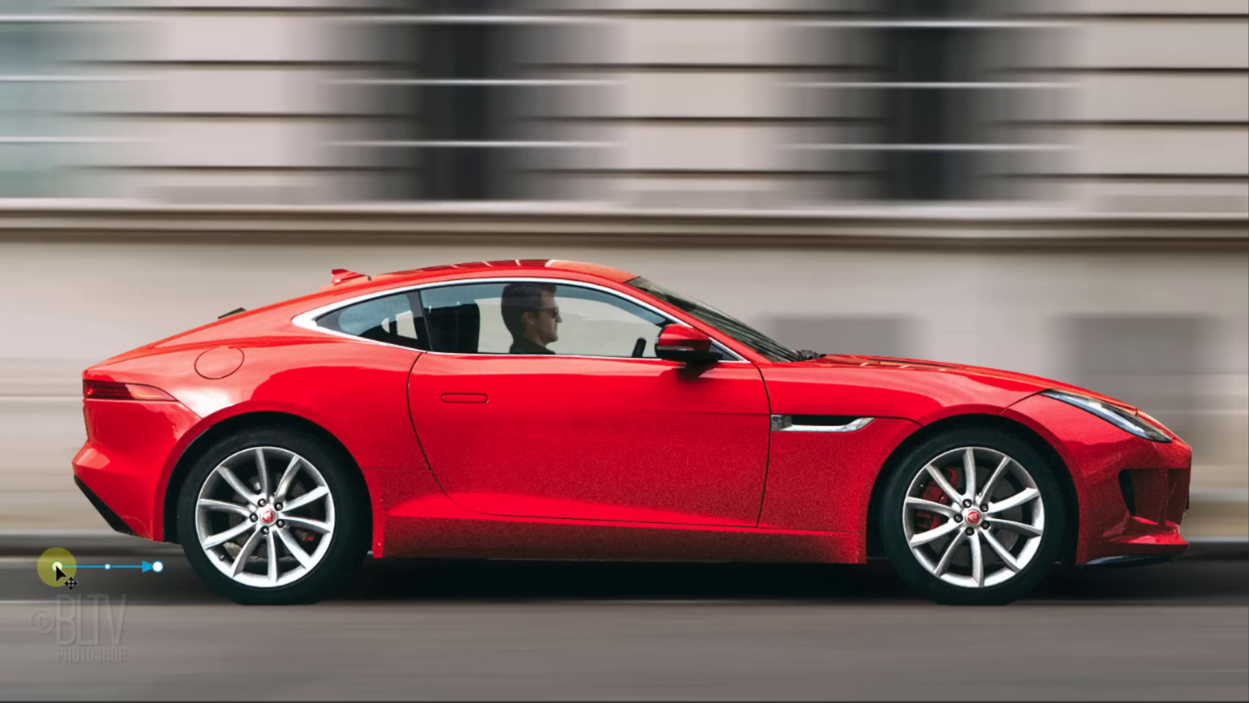
left_click_drag(155, 566, 1179, 584)
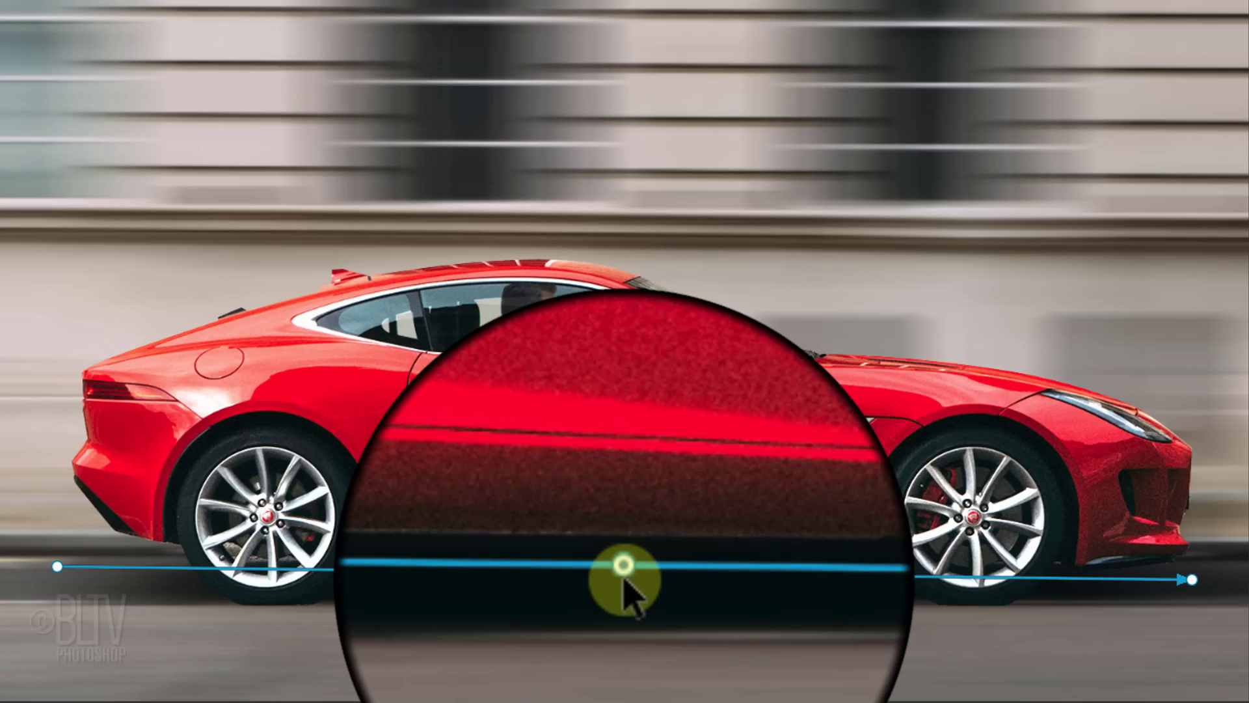
left_click_drag(624, 572, 623, 690)
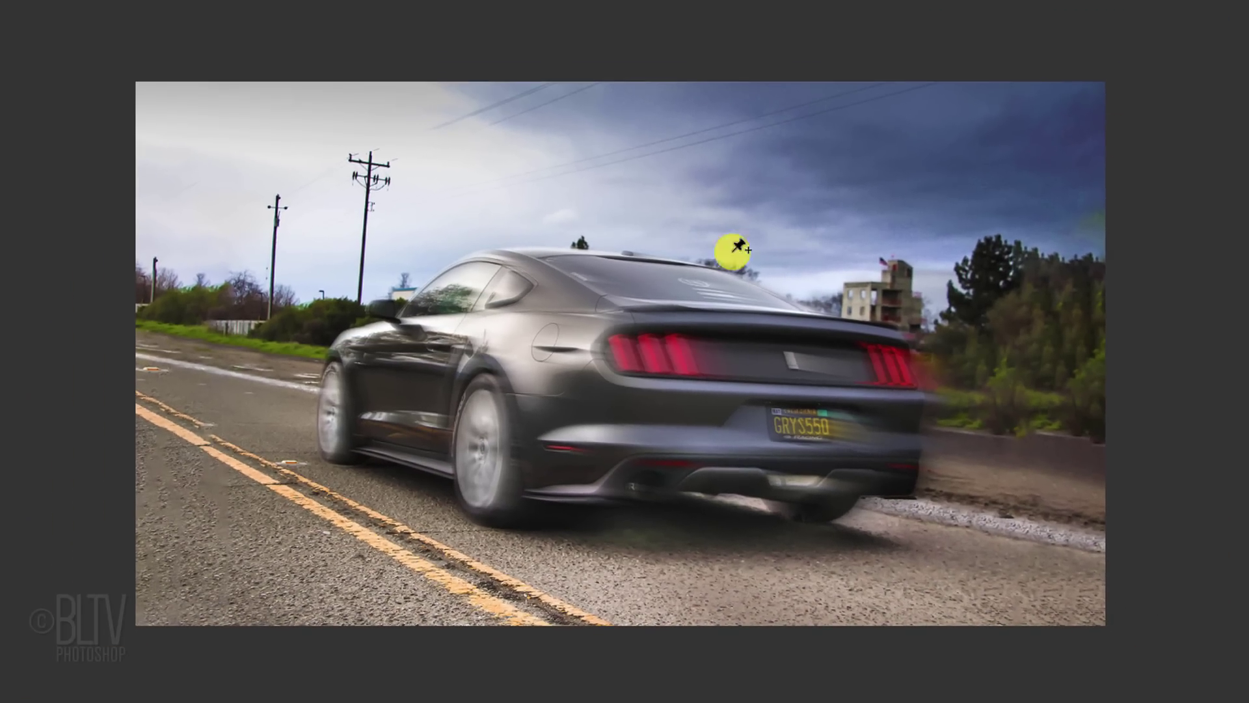
Draw blur paths along the road lane and across the grey car.
left_click_drag(146, 403, 574, 619)
left_click_drag(159, 239, 664, 33)
left_click_drag(152, 360, 1043, 518)
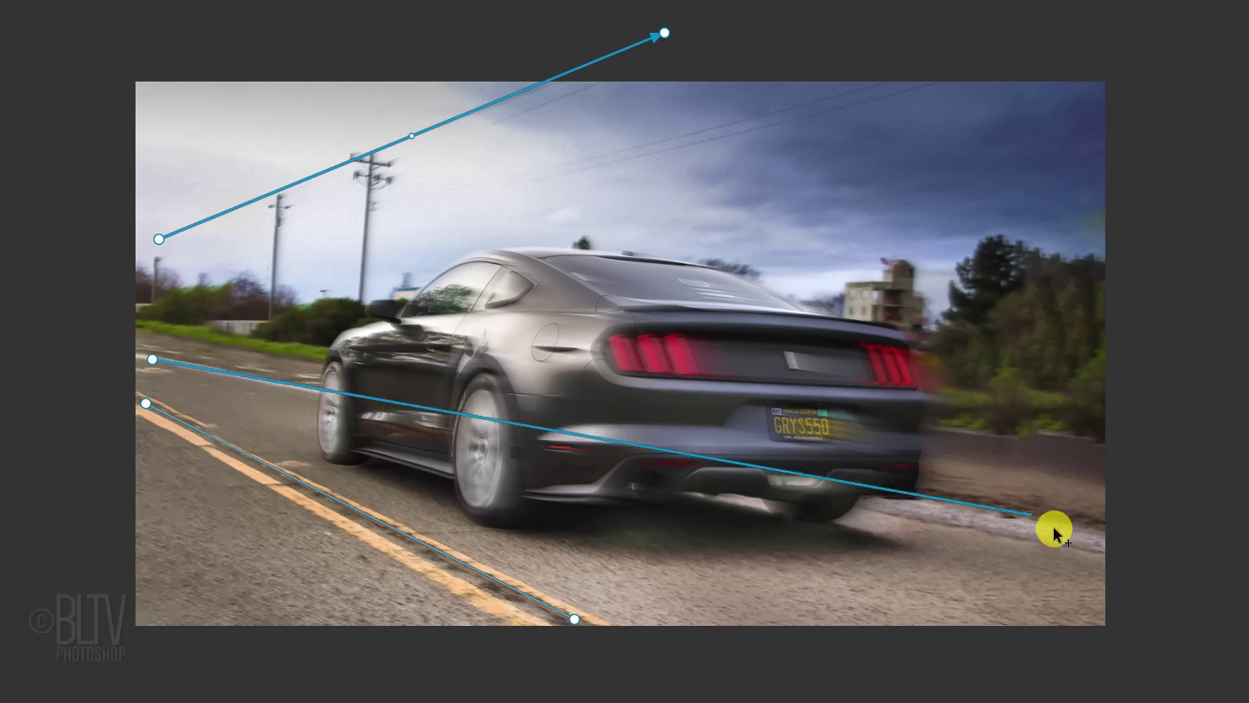
Raise the paths' End Point Speed, setting the top path's end point to 605 px.
left_click_drag(881, 496, 1059, 492)
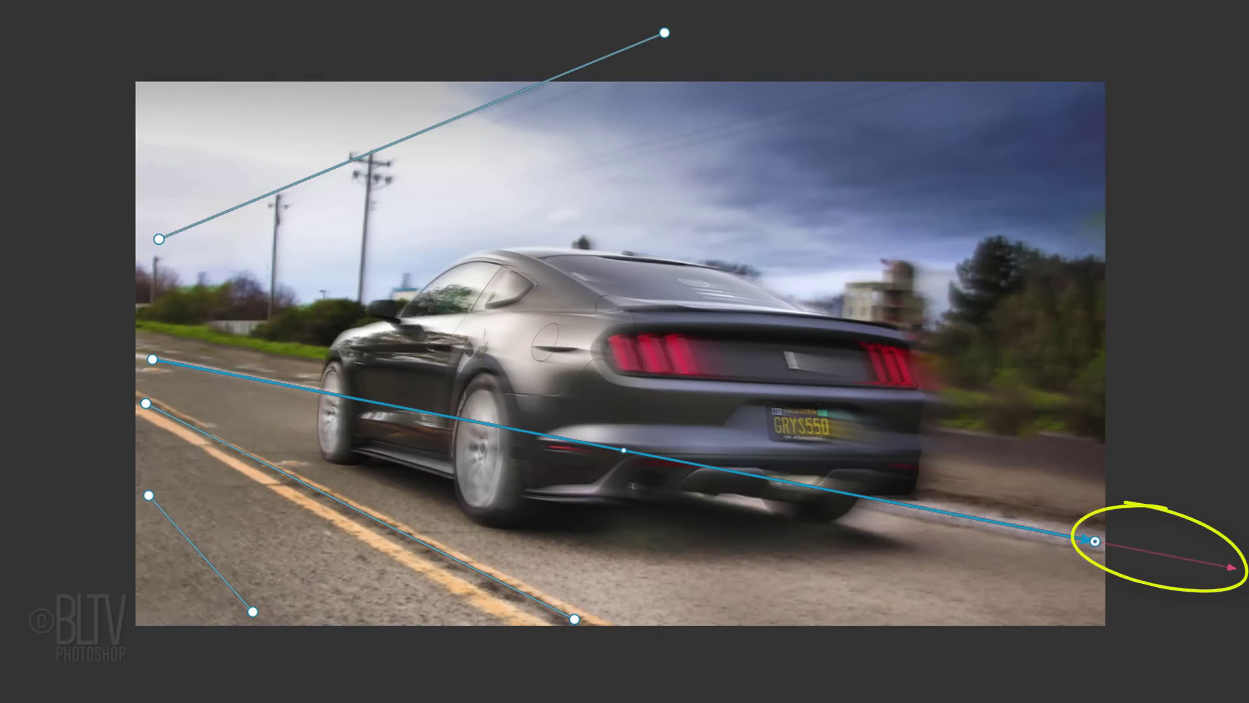
left_click(665, 32)
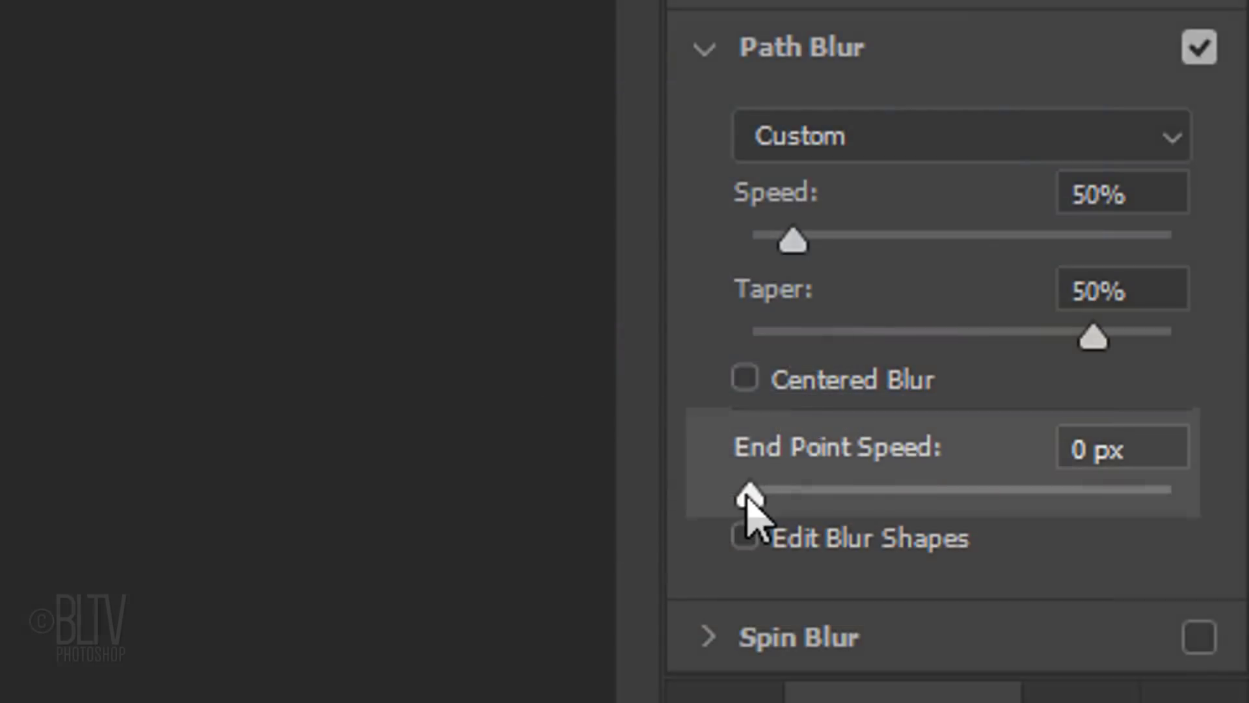
left_click_drag(749, 501, 1102, 521)
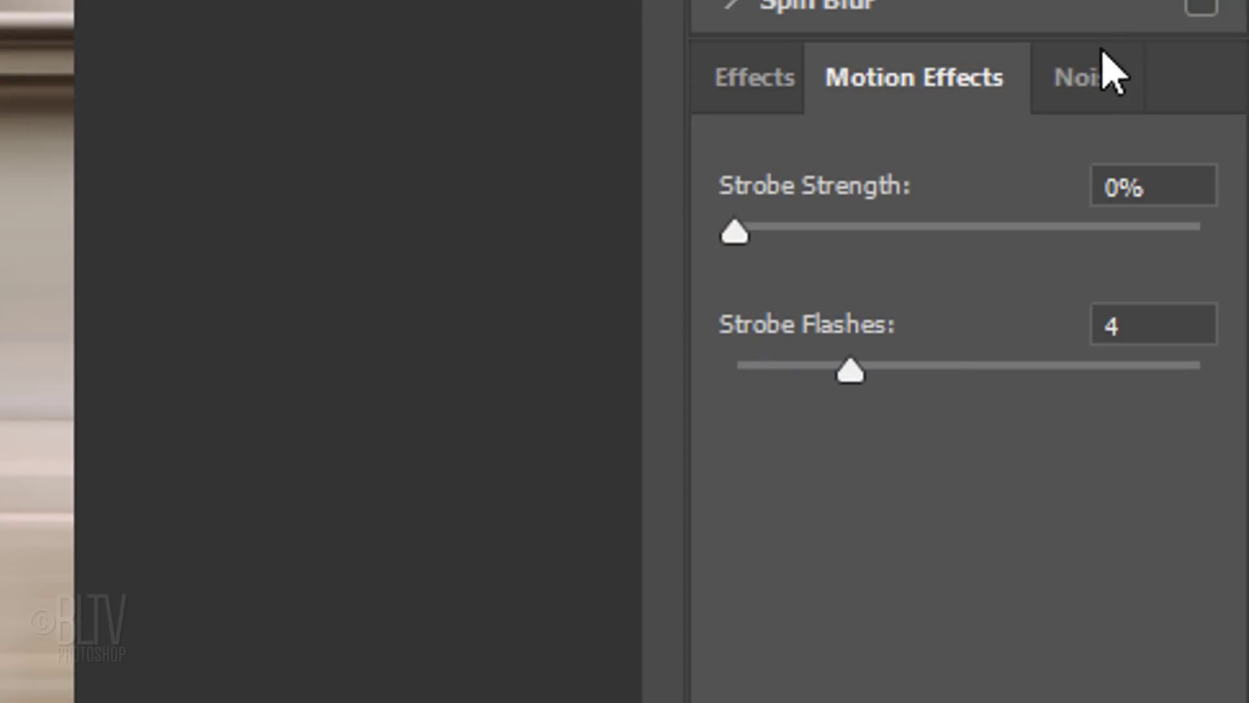
left_click(1093, 78)
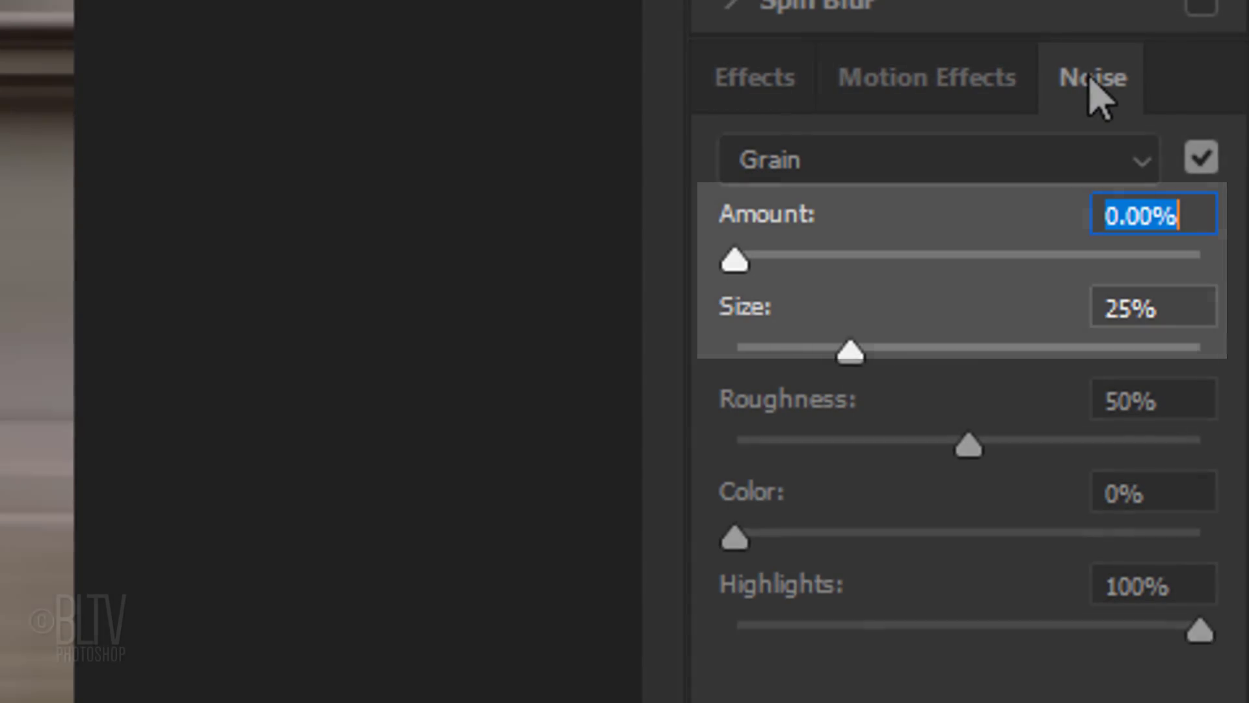
Set grain noise Amount to 25%, commit the Blur Gallery, and select Layer 1.
type("25")
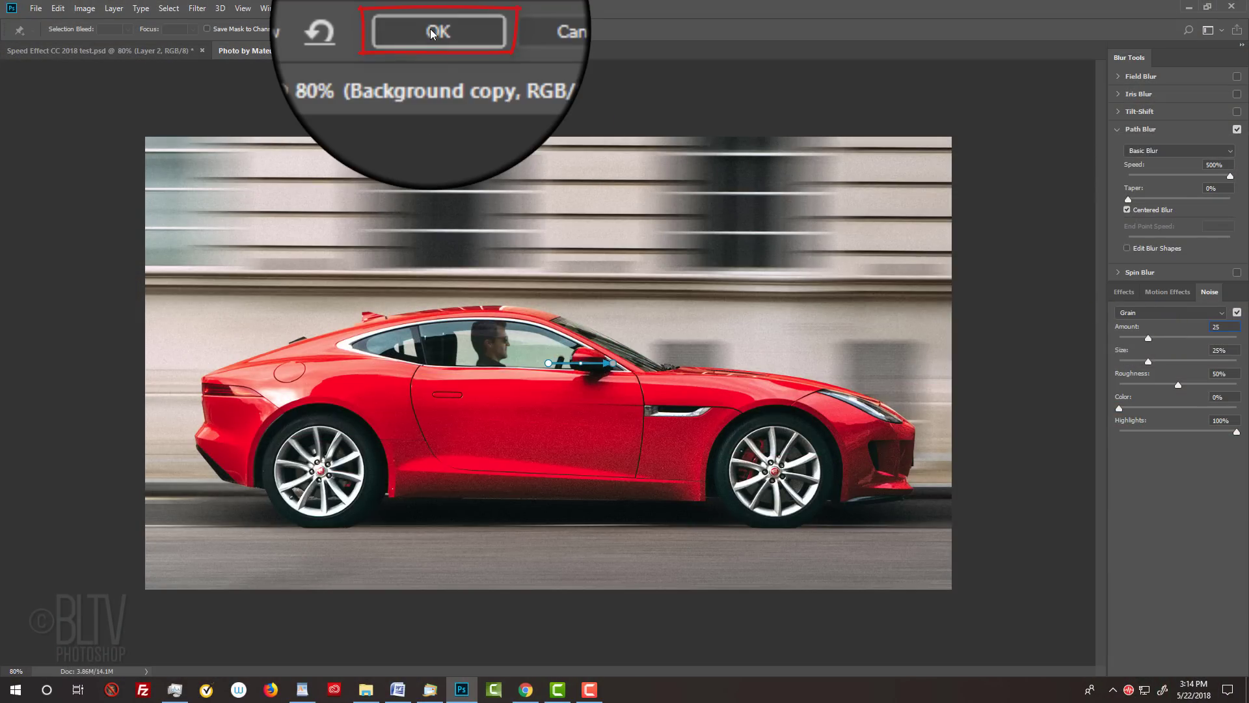
left_click(431, 34)
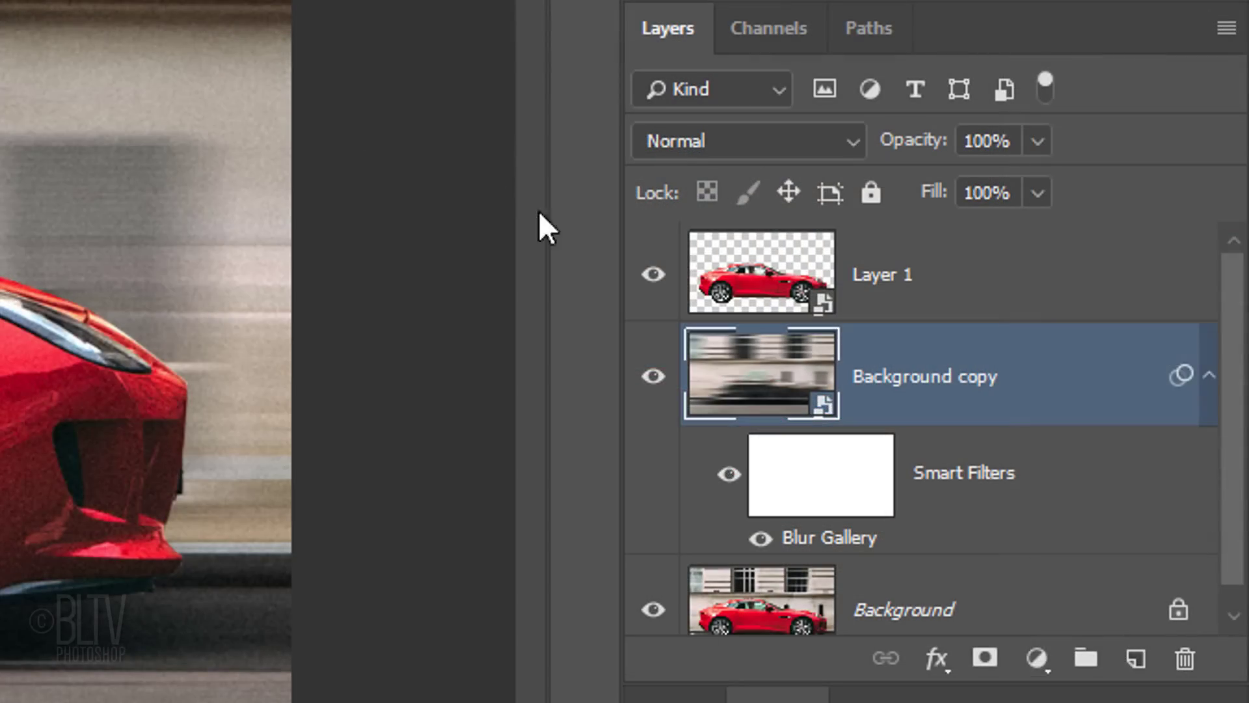
left_click(755, 287)
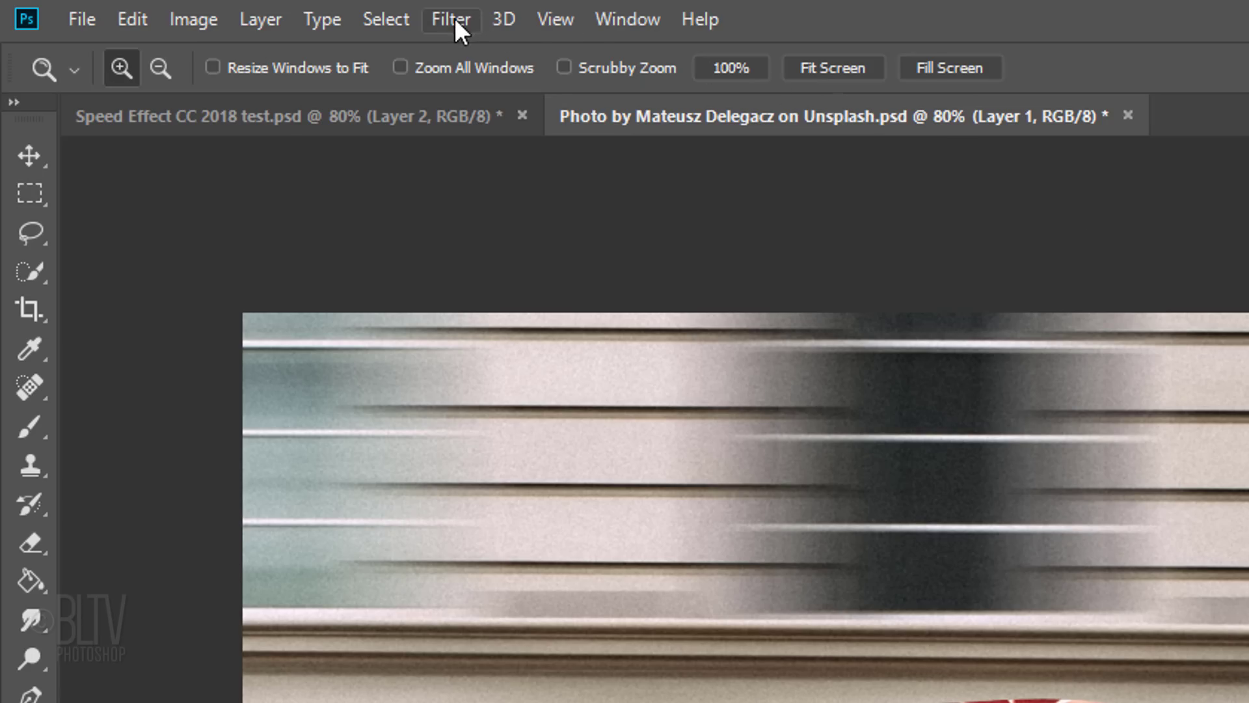
Apply a Path Blur to the car layer with the arrow reversed to point backward.
left_click(454, 18)
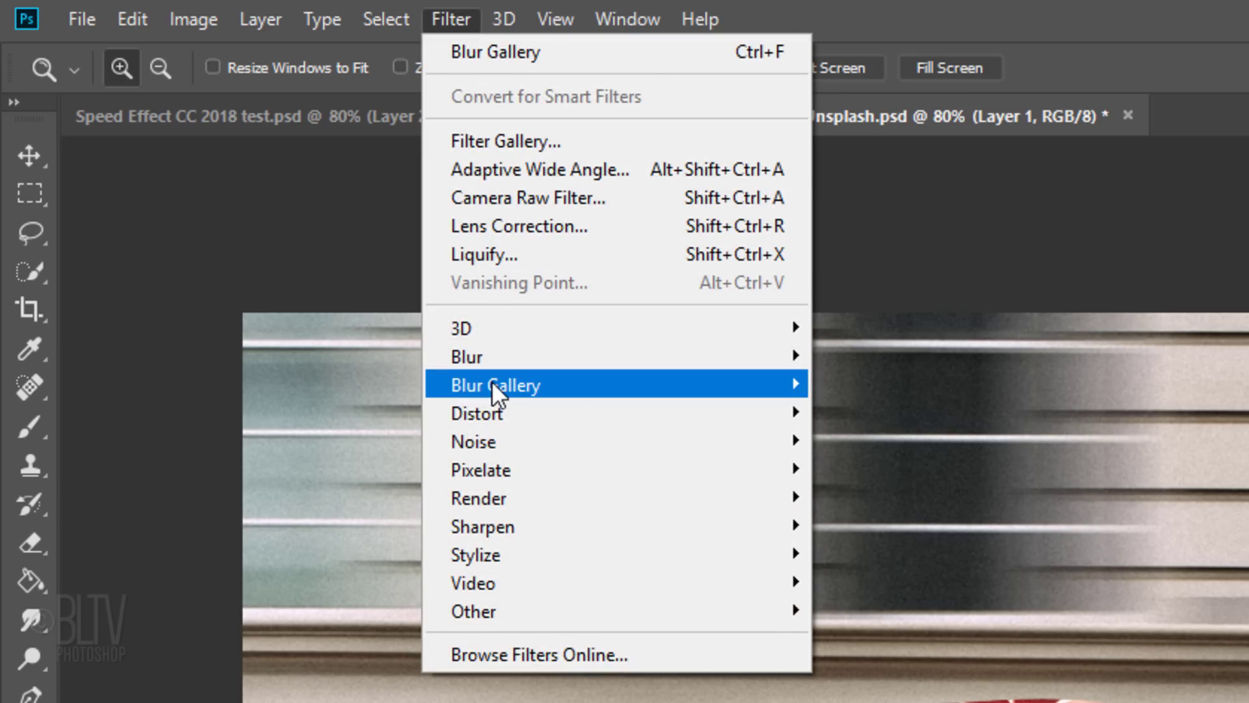
mouse_move(655, 385)
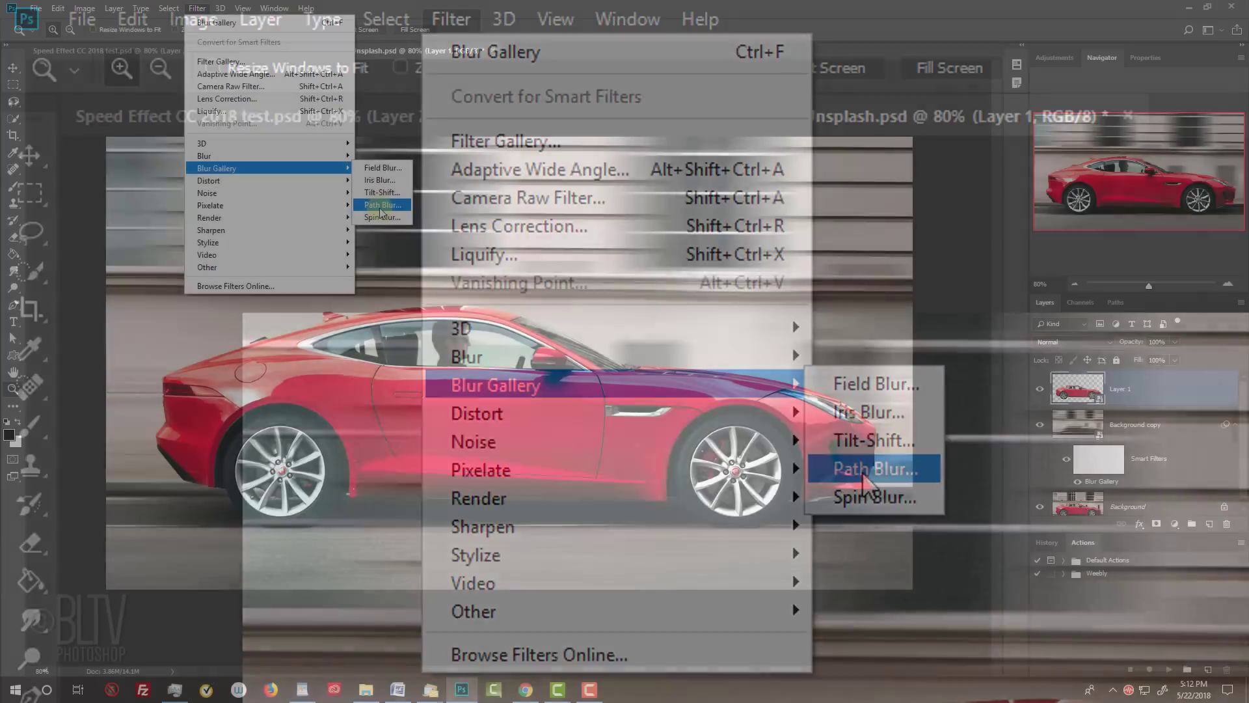
left_click(861, 471)
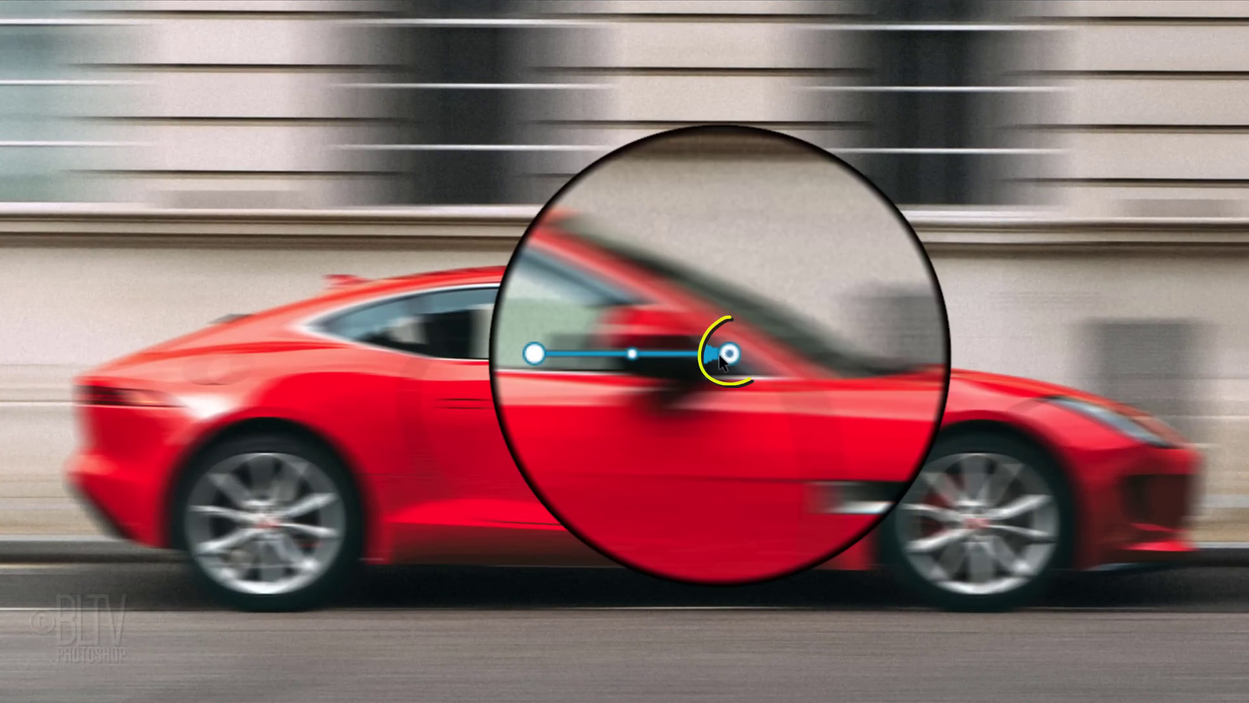
left_click_drag(720, 356, 479, 355)
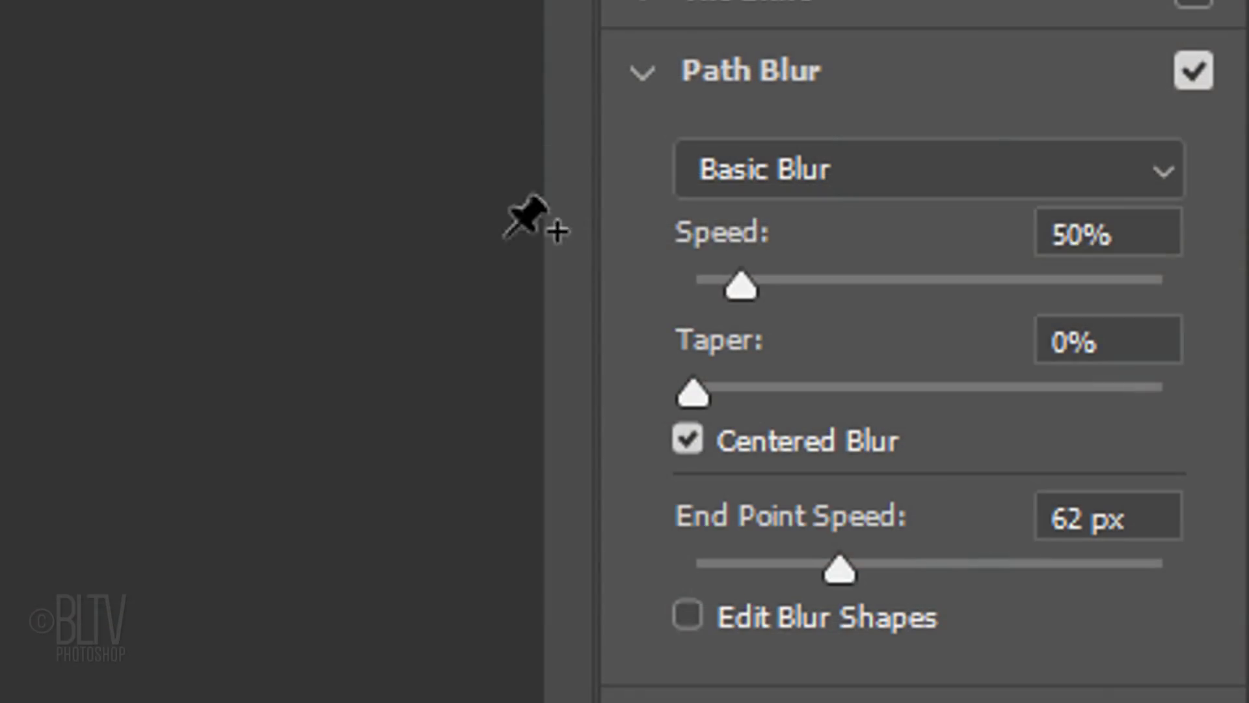
Switch the blur to Rear Sync Flash with 223% Speed and 18% Taper.
left_click(868, 166)
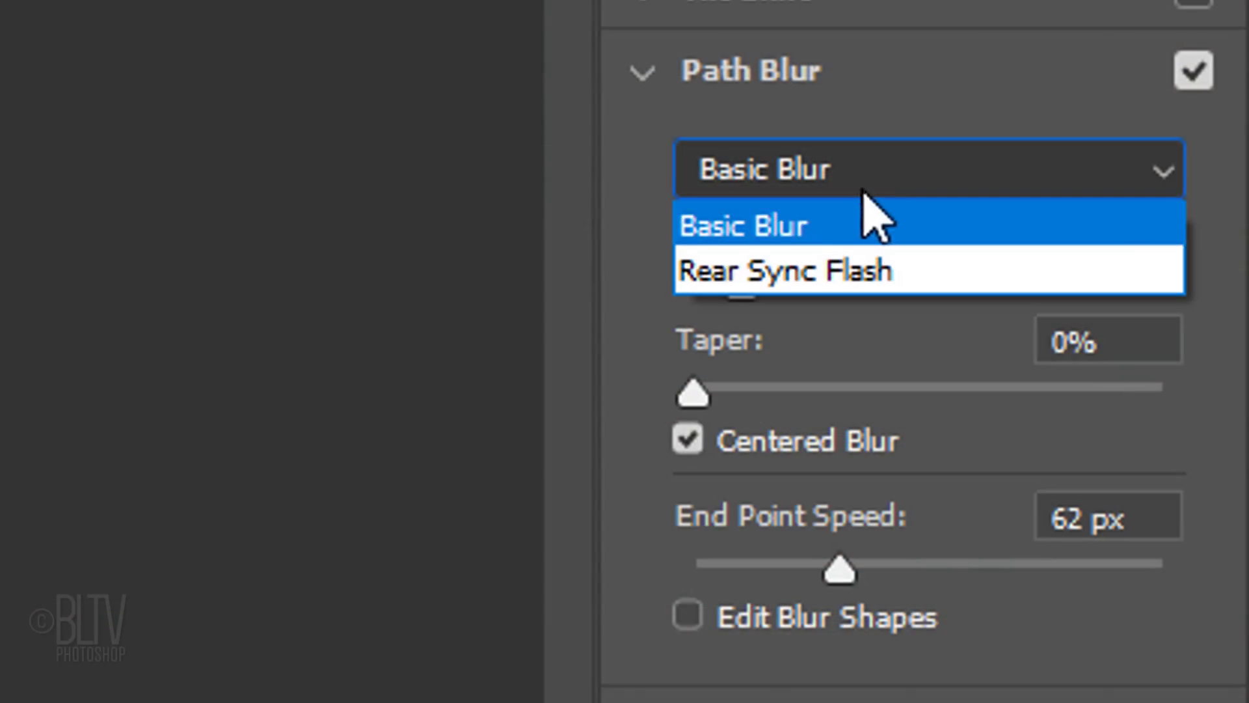
left_click(844, 270)
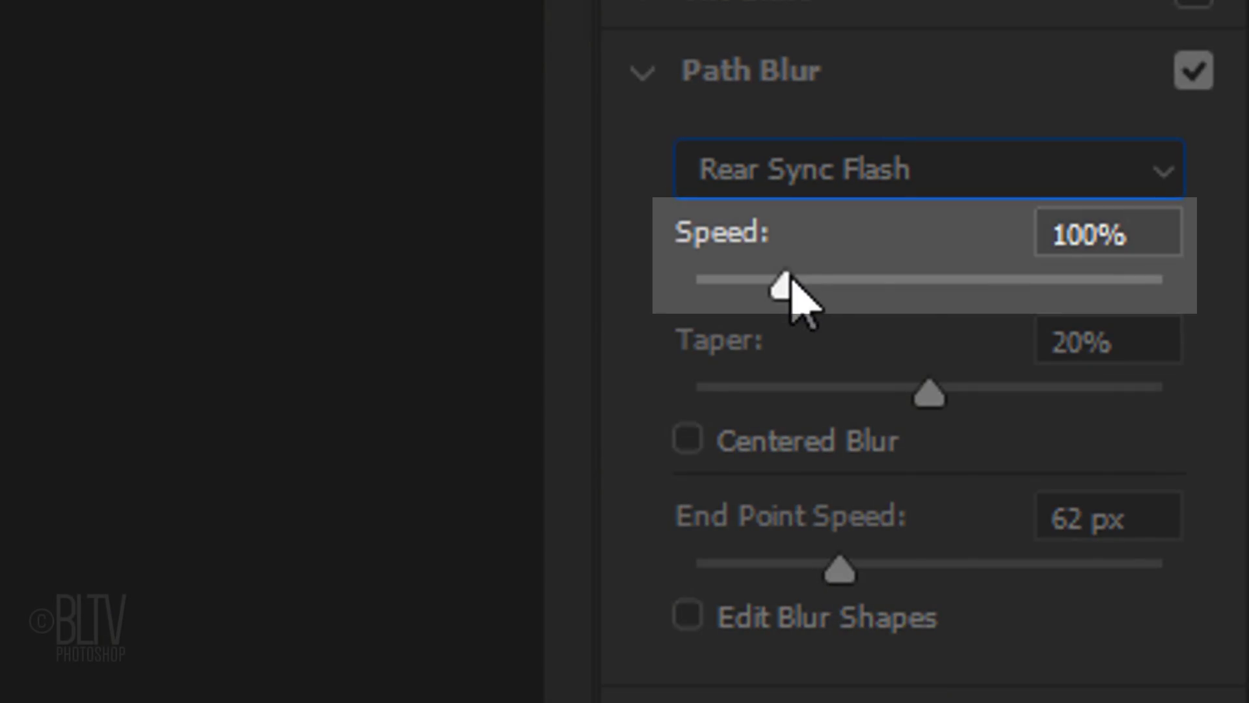
left_click_drag(799, 287, 903, 282)
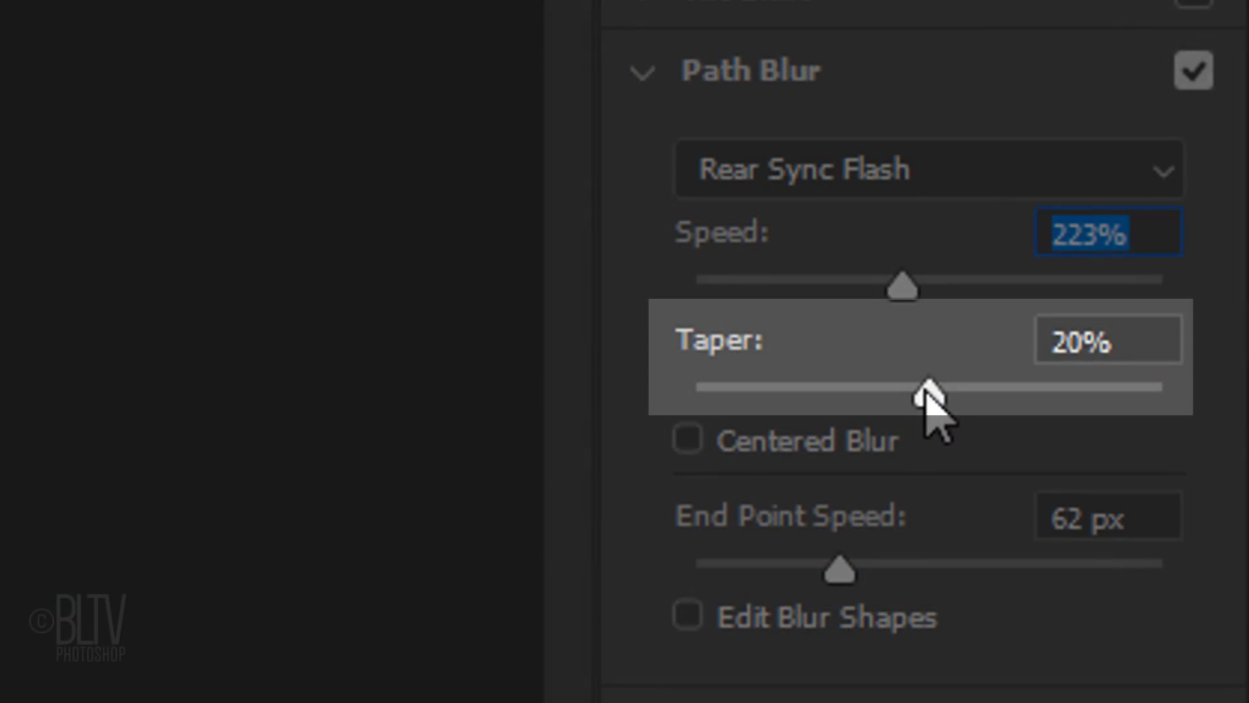
left_click_drag(928, 388, 900, 391)
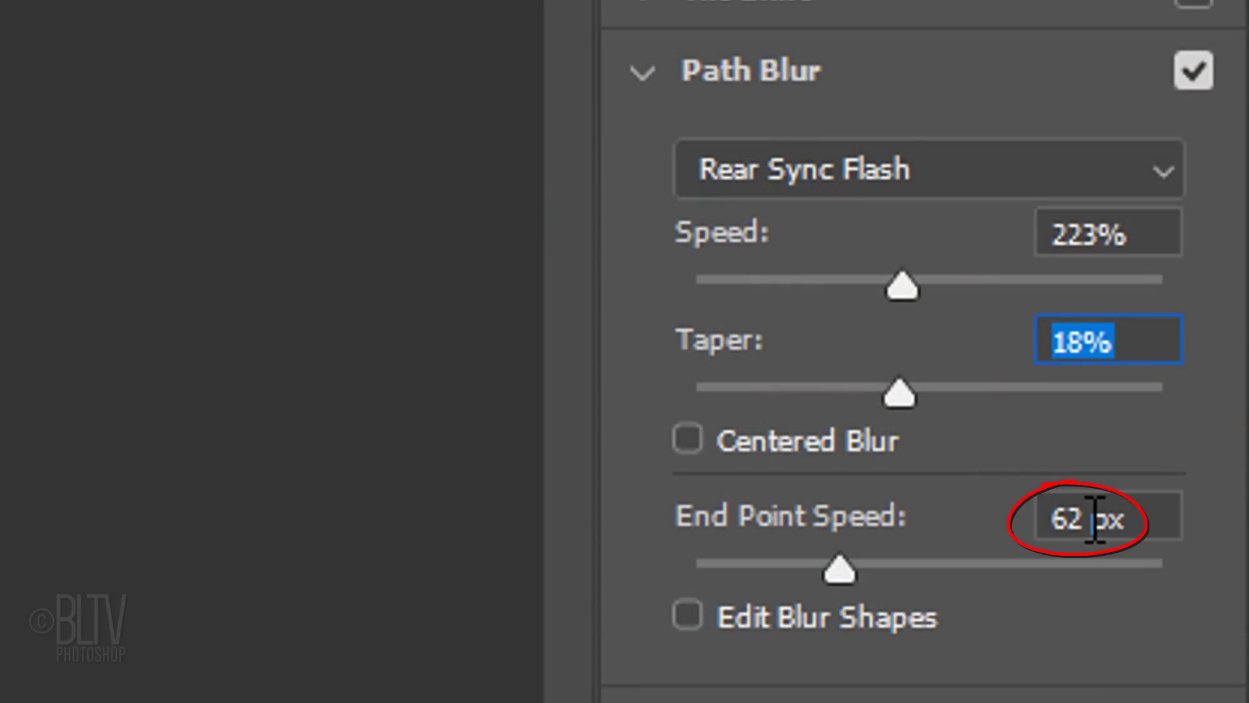
Set the path's front end point to 147 px End Point Speed.
double_click(1095, 519)
type("12")
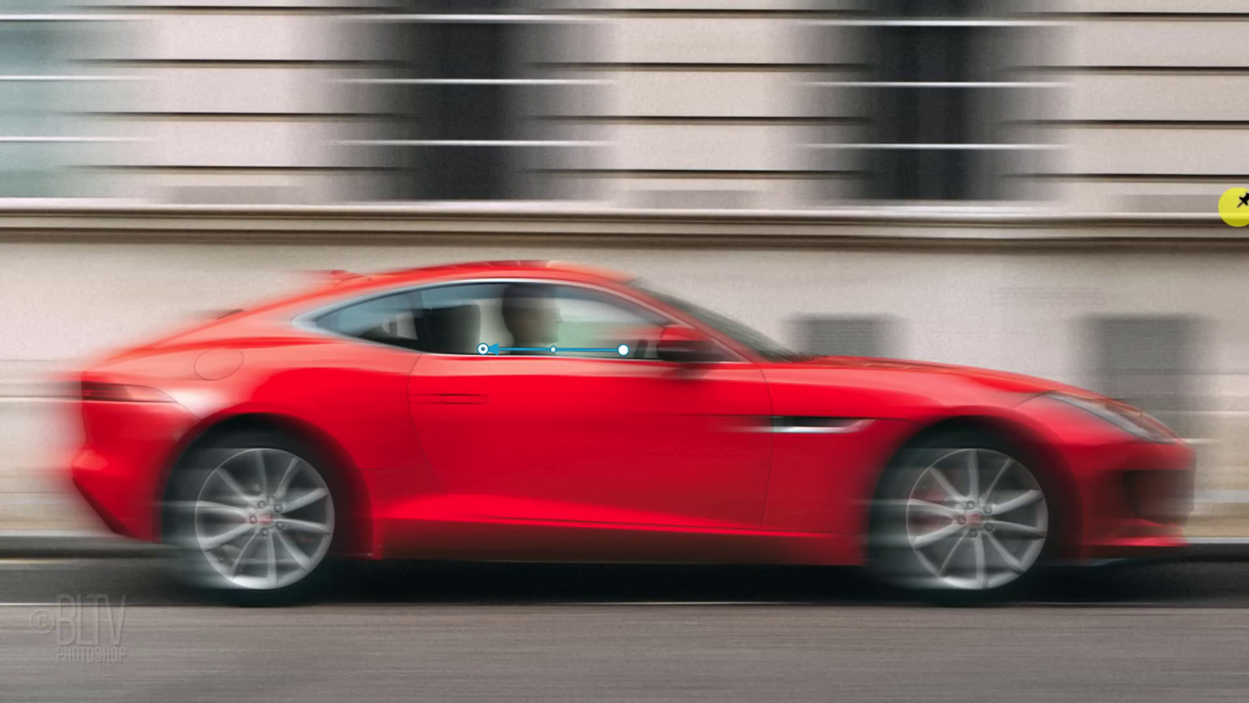
left_click(623, 350)
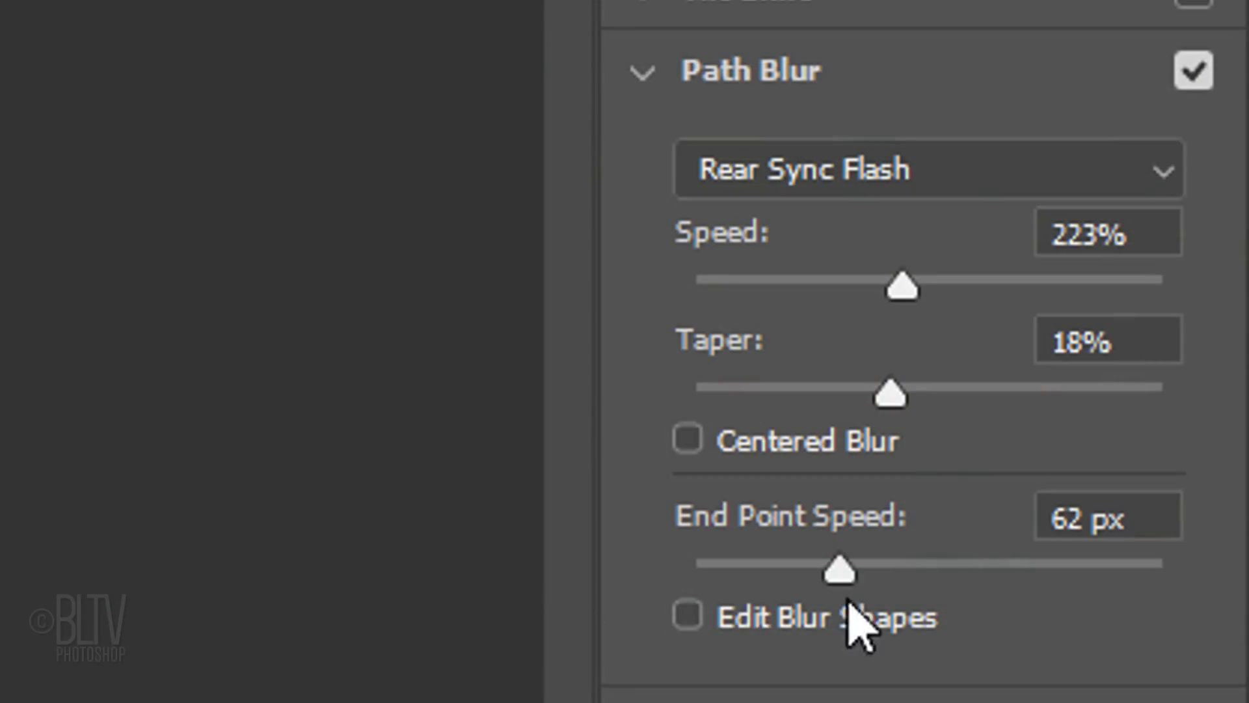
left_click(1080, 519)
type("147")
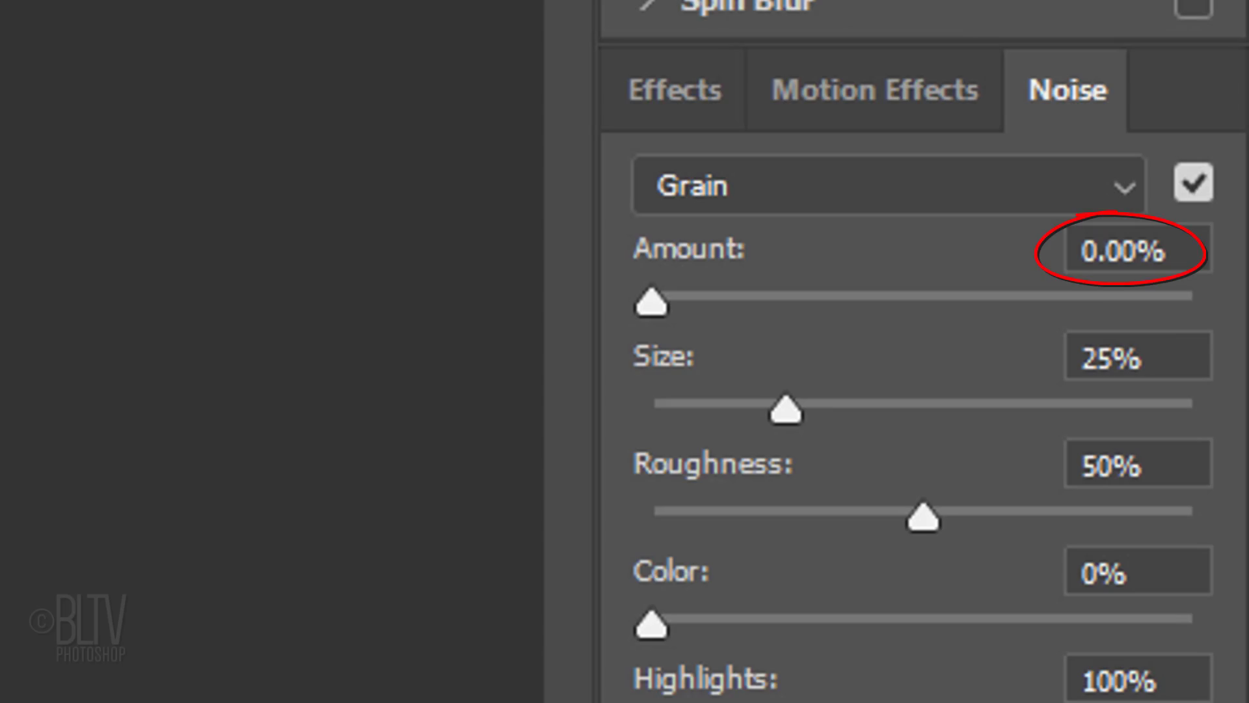
Set the path blur's Motion Effects to 66% Strobe Strength with 1 Strobe Flash.
left_click(843, 96)
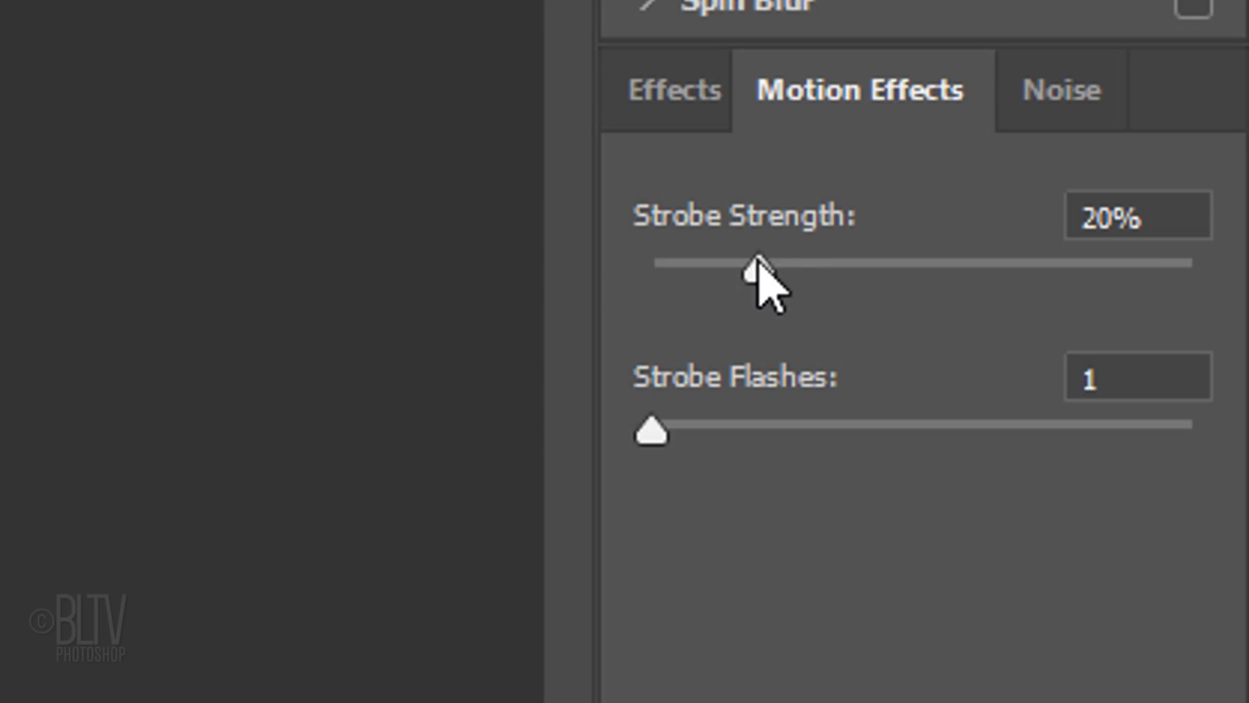
left_click_drag(758, 270, 527, 279)
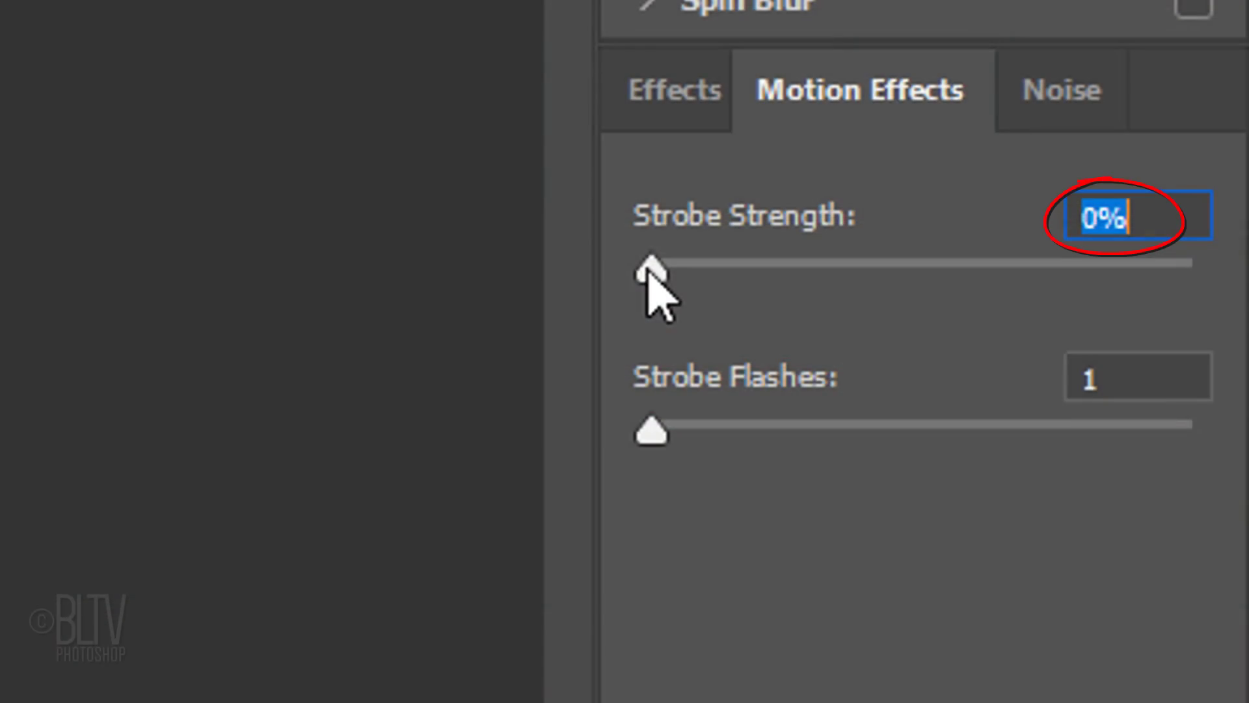
left_click_drag(661, 287, 1191, 270)
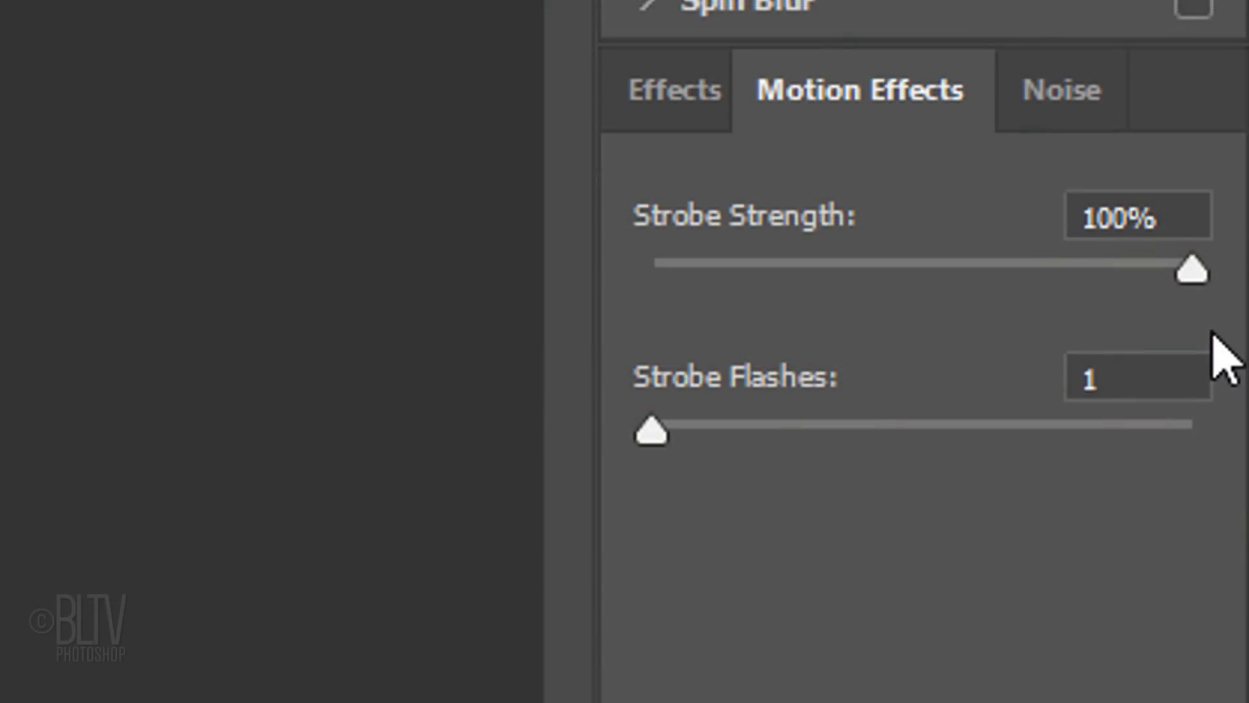
type("66")
key("Return")
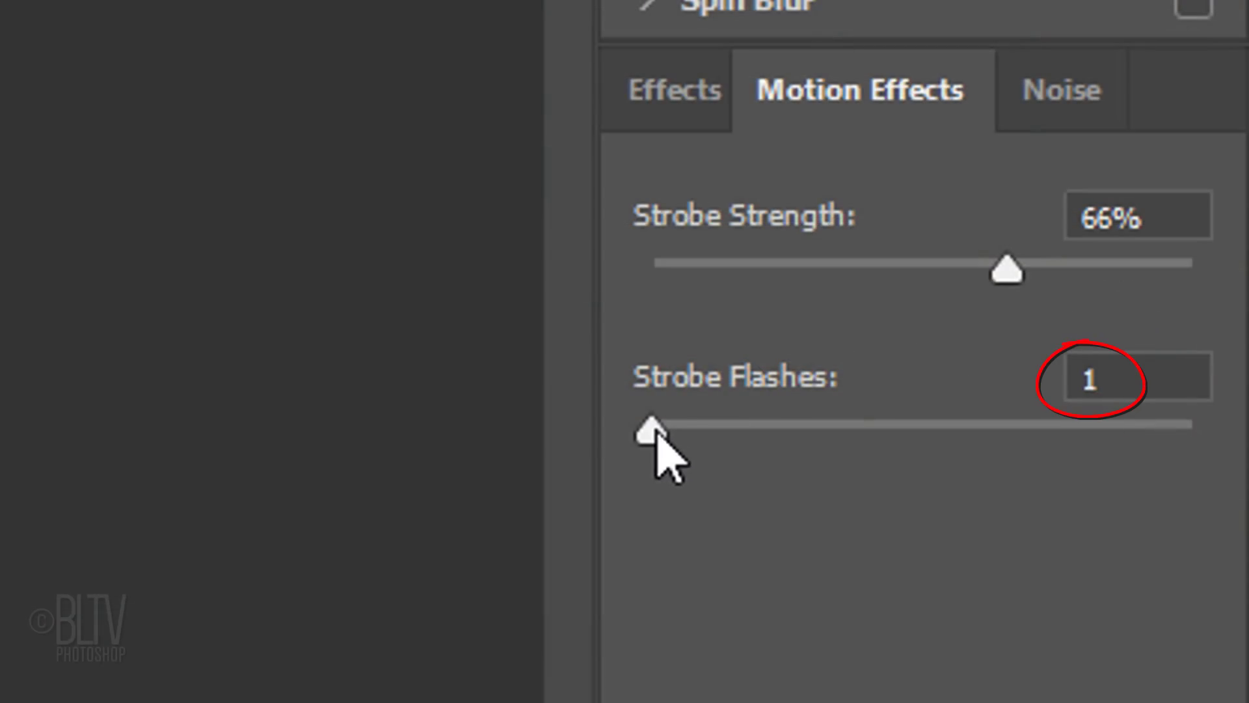
left_click_drag(656, 434, 837, 433)
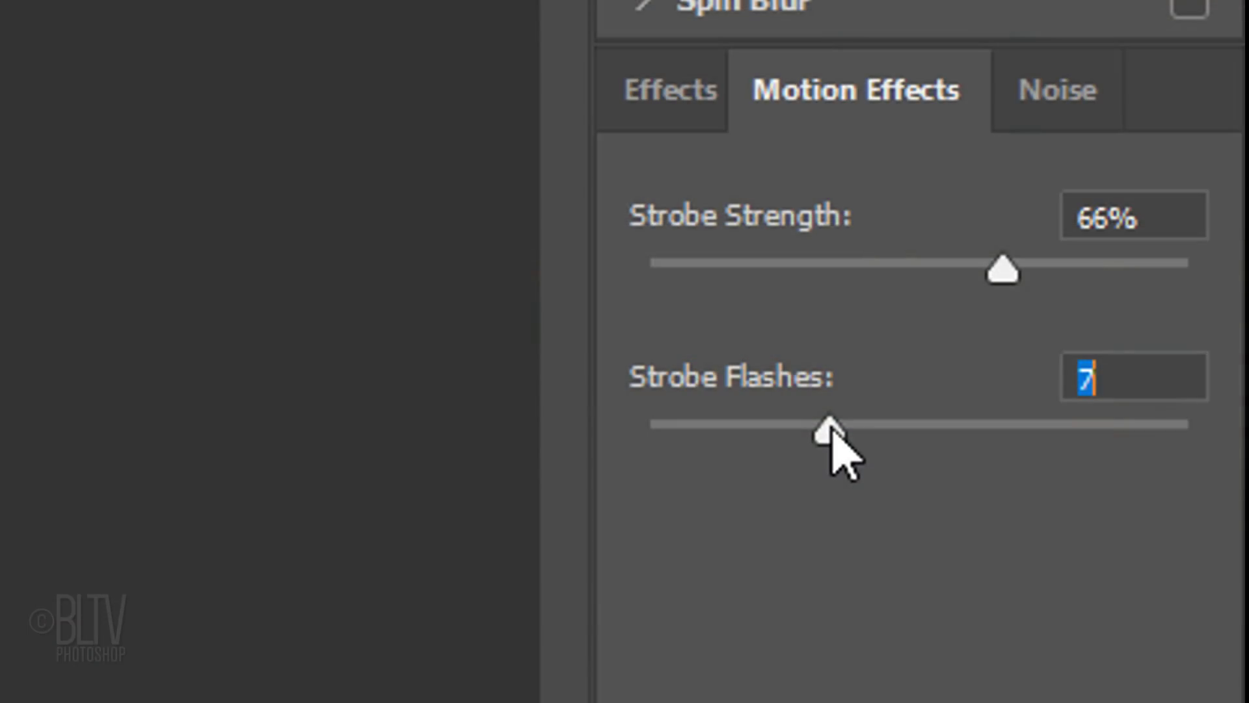
left_click_drag(833, 433, 557, 443)
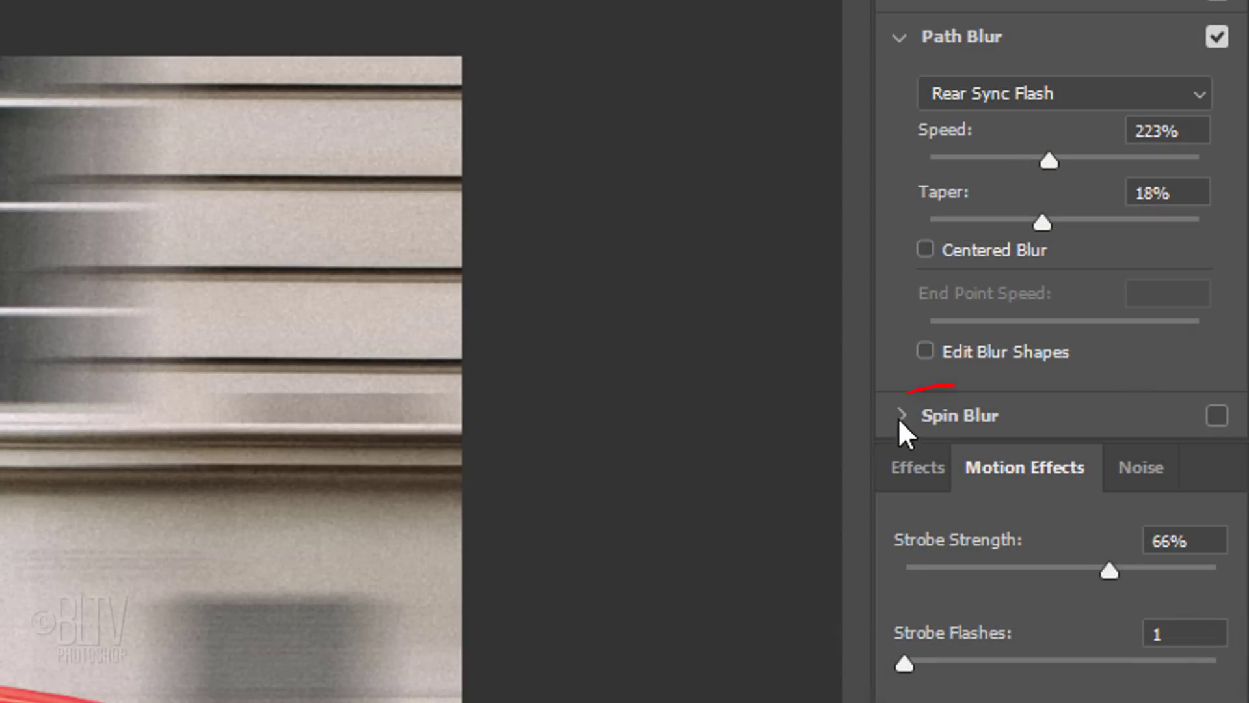
Enable Spin Blur and fit its ellipse and feather onto the car's rear wheel.
left_click(900, 410)
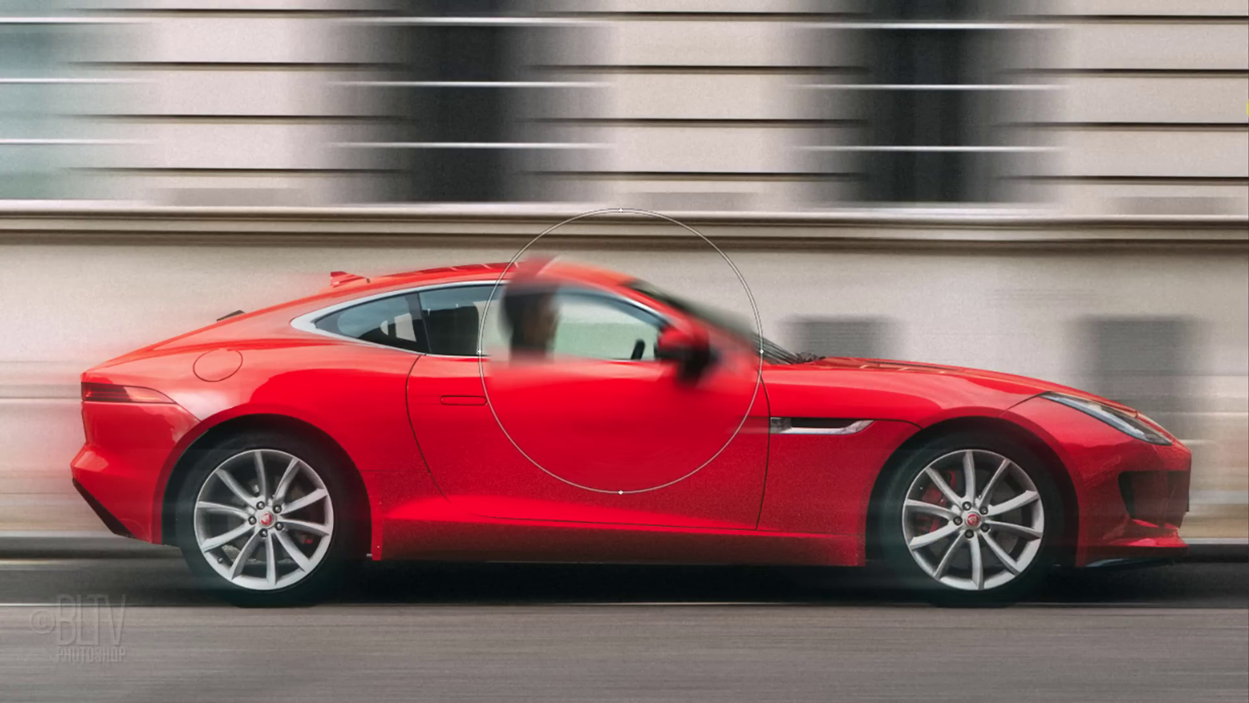
left_click_drag(629, 356, 296, 496)
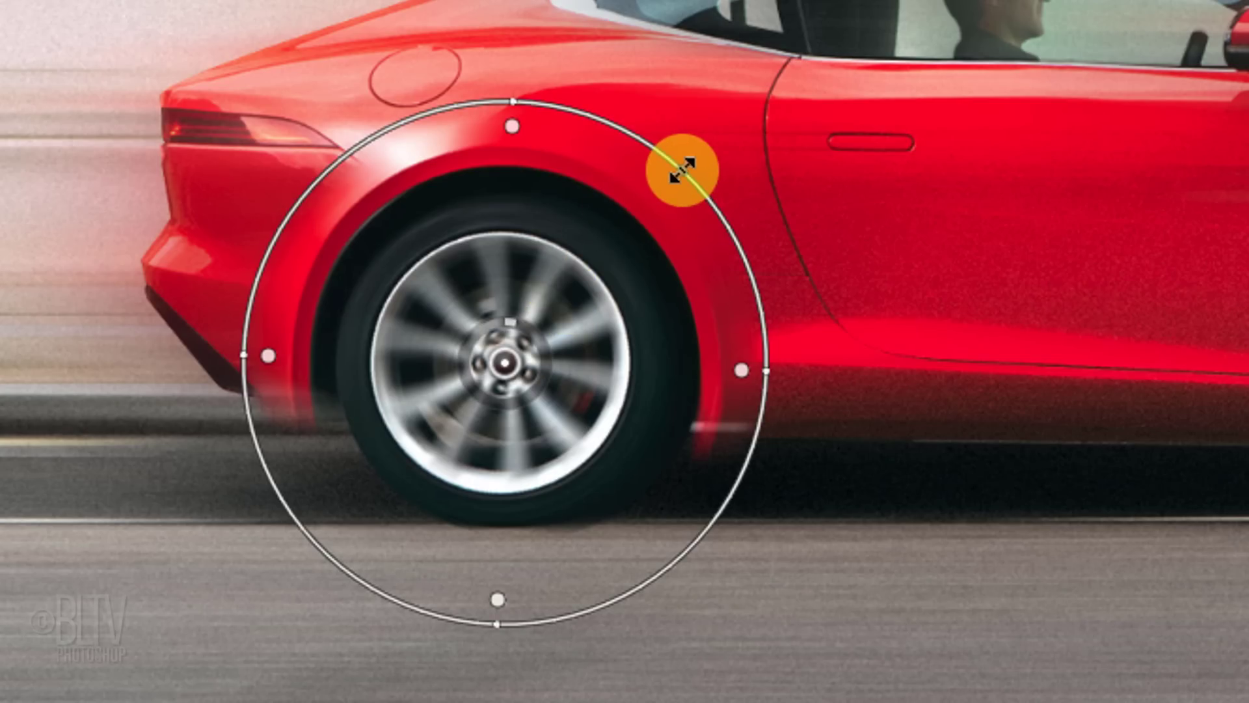
left_click_drag(681, 170, 613, 217)
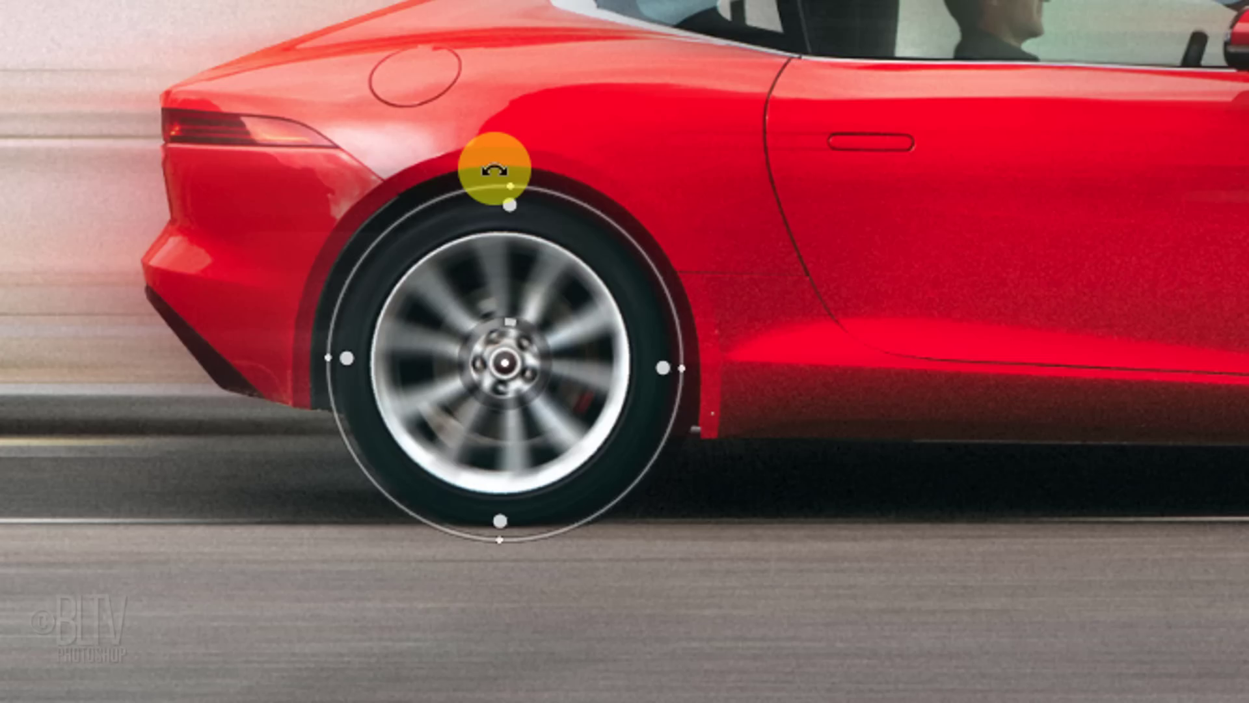
left_click_drag(495, 170, 504, 5)
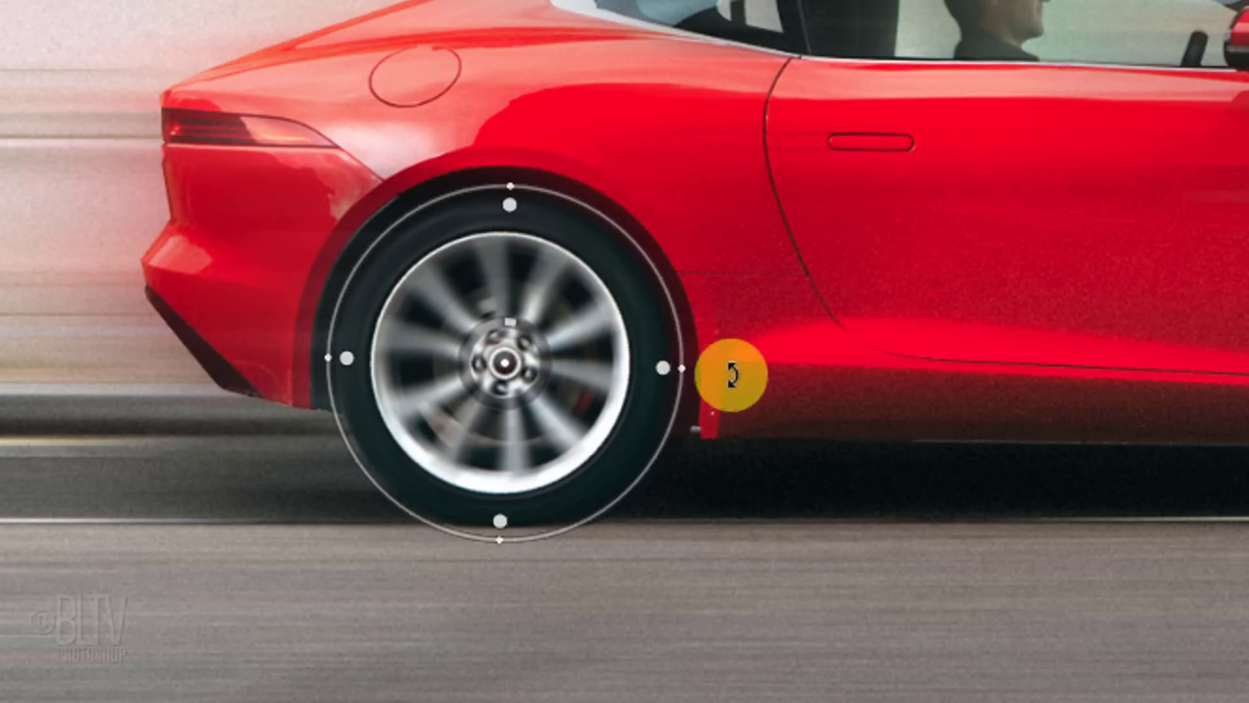
left_click_drag(731, 370, 577, 365)
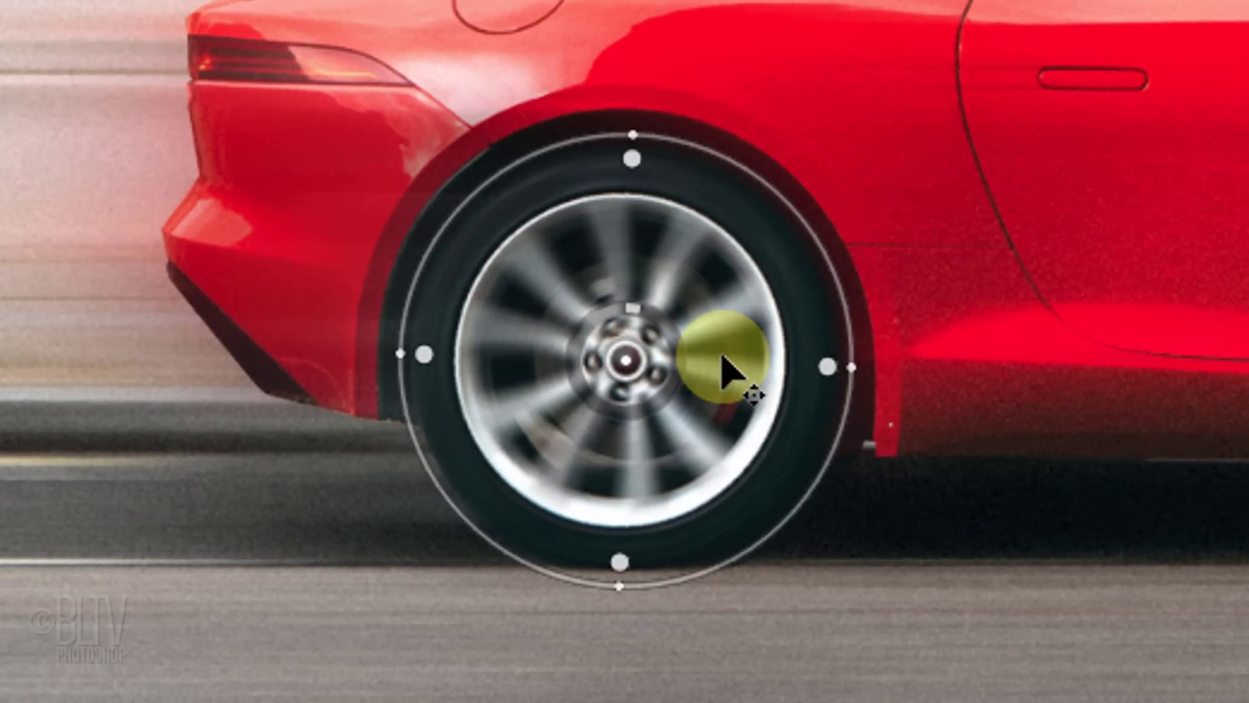
mouse_move(823, 367)
left_mouse_down()
mouse_move(697, 367)
mouse_move(824, 365)
left_mouse_up()
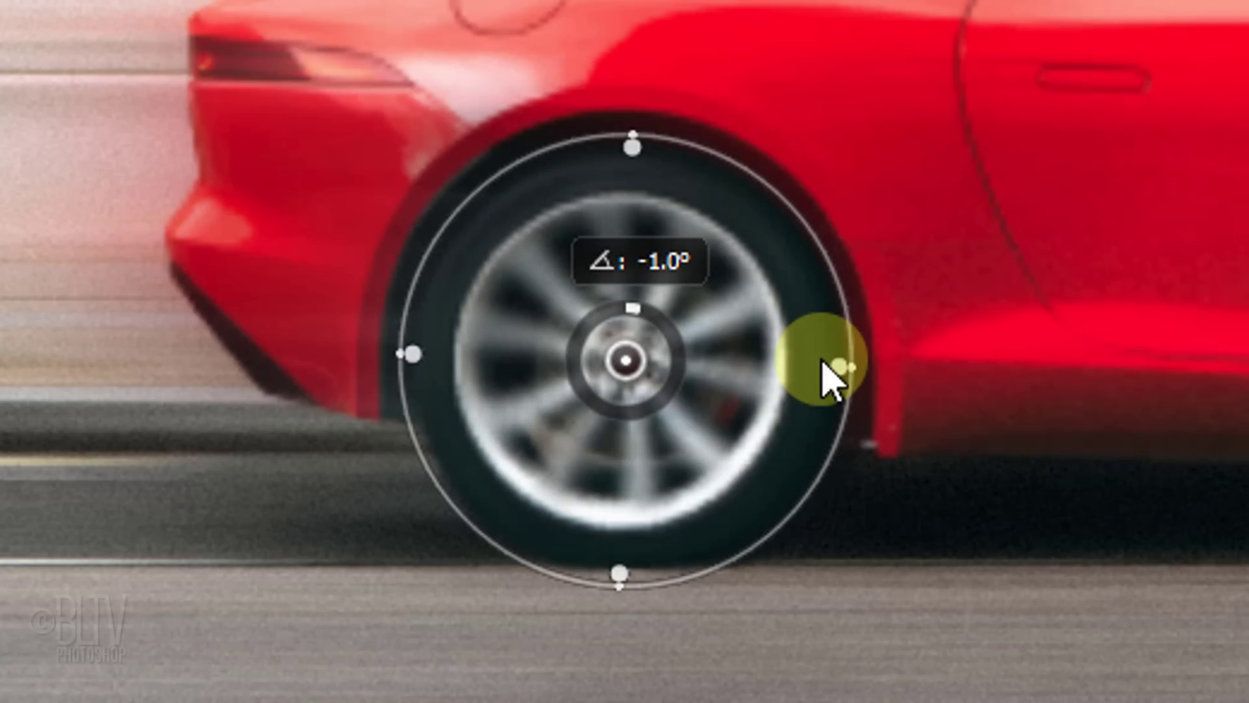
Set the rear wheel's spin Blur Angle to 25°.
left_click_drag(632, 308, 658, 314)
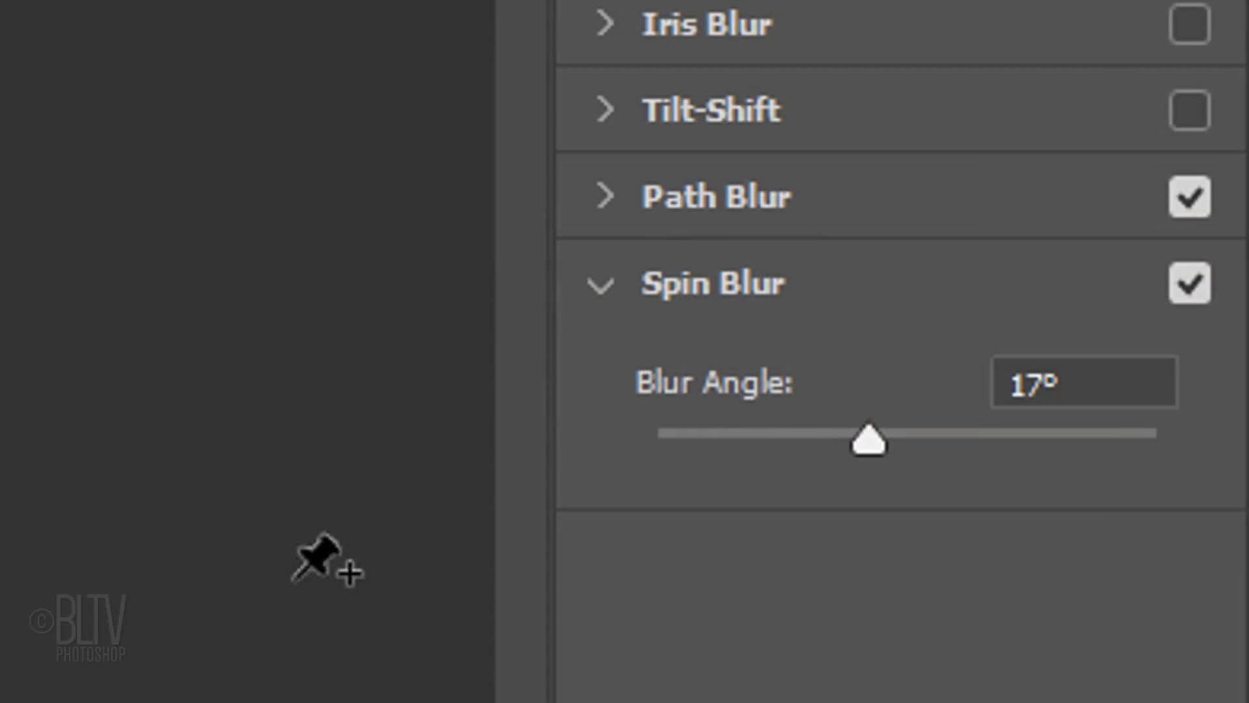
left_click_drag(870, 449, 983, 431)
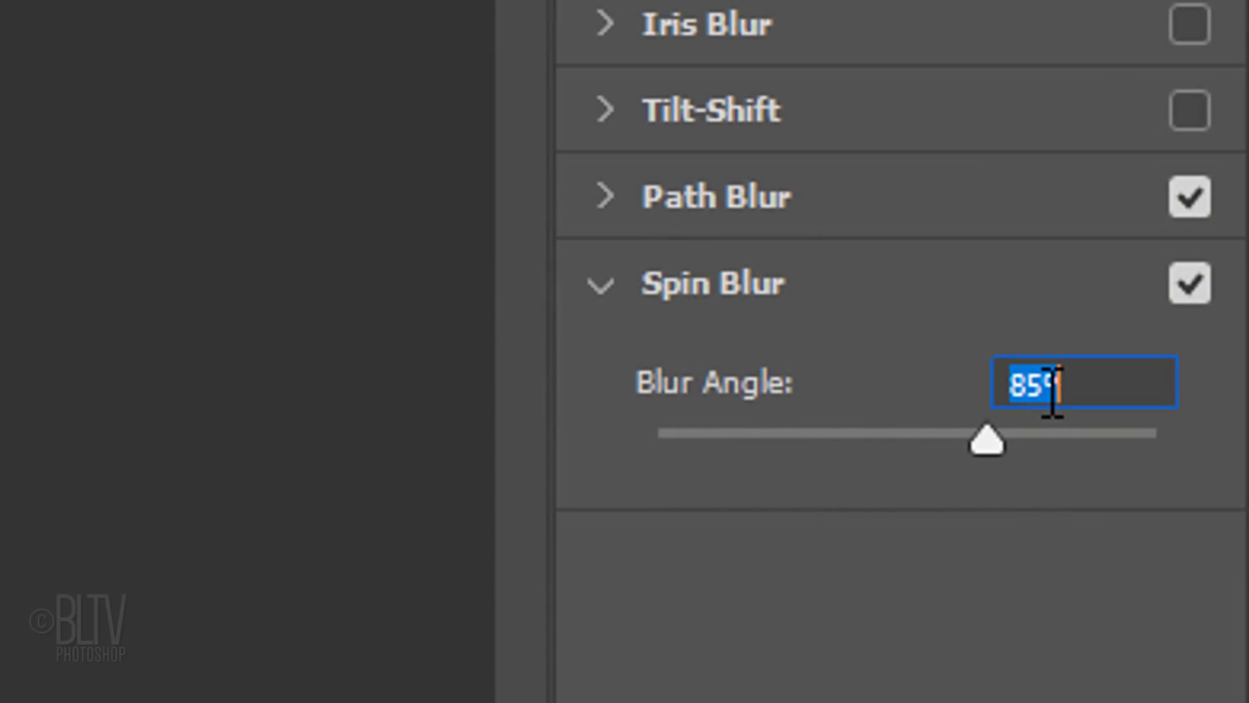
type("25")
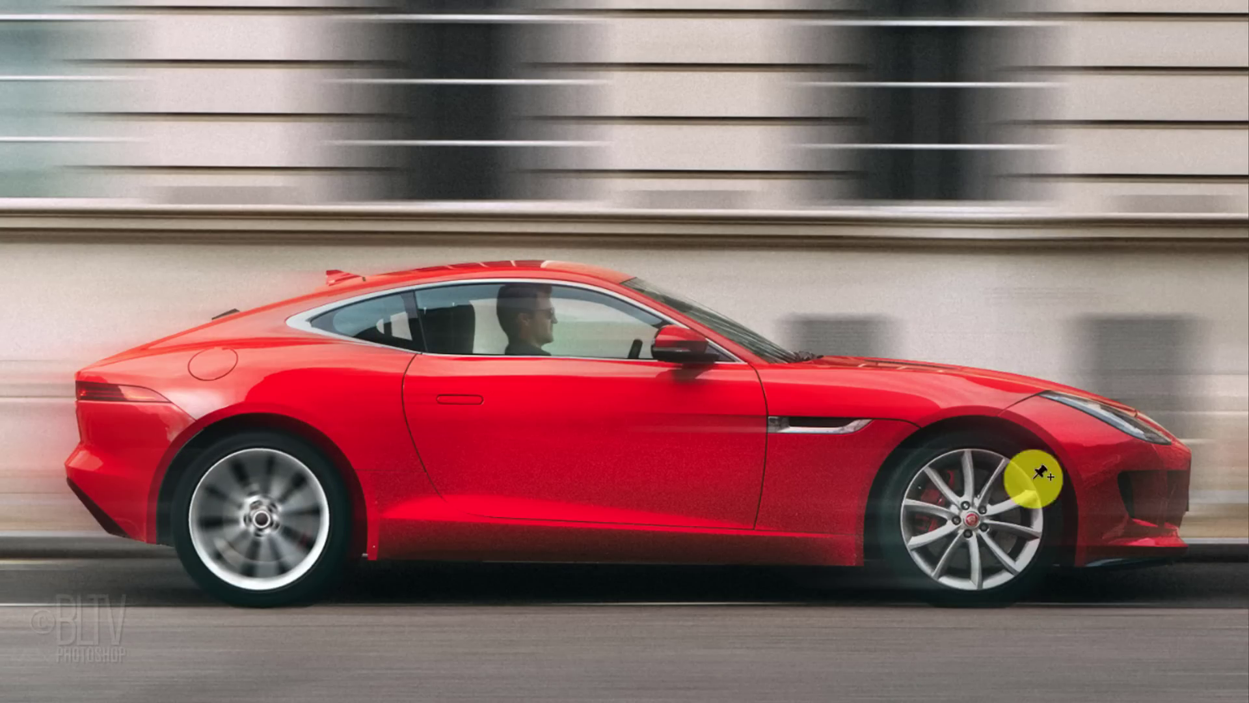
Delete the front wheel's extra spin blur pin and Ctrl+Alt duplicate the rear wheel's pin.
left_click(970, 520)
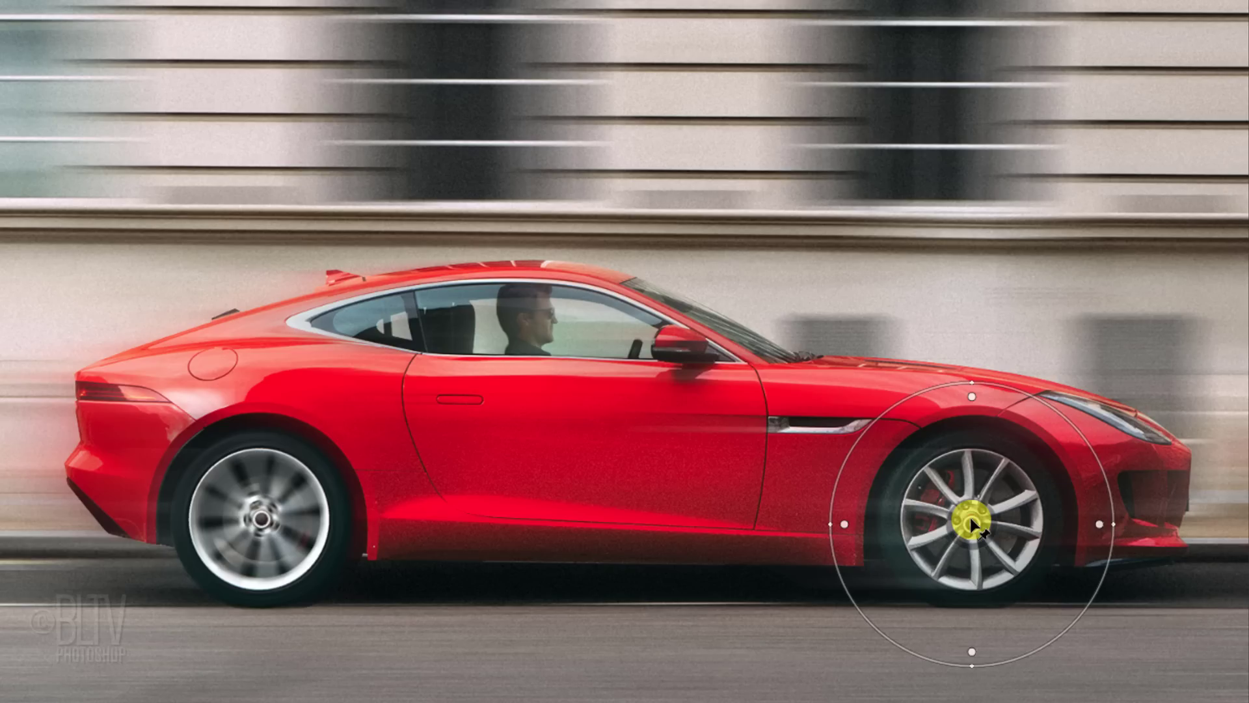
key("Delete")
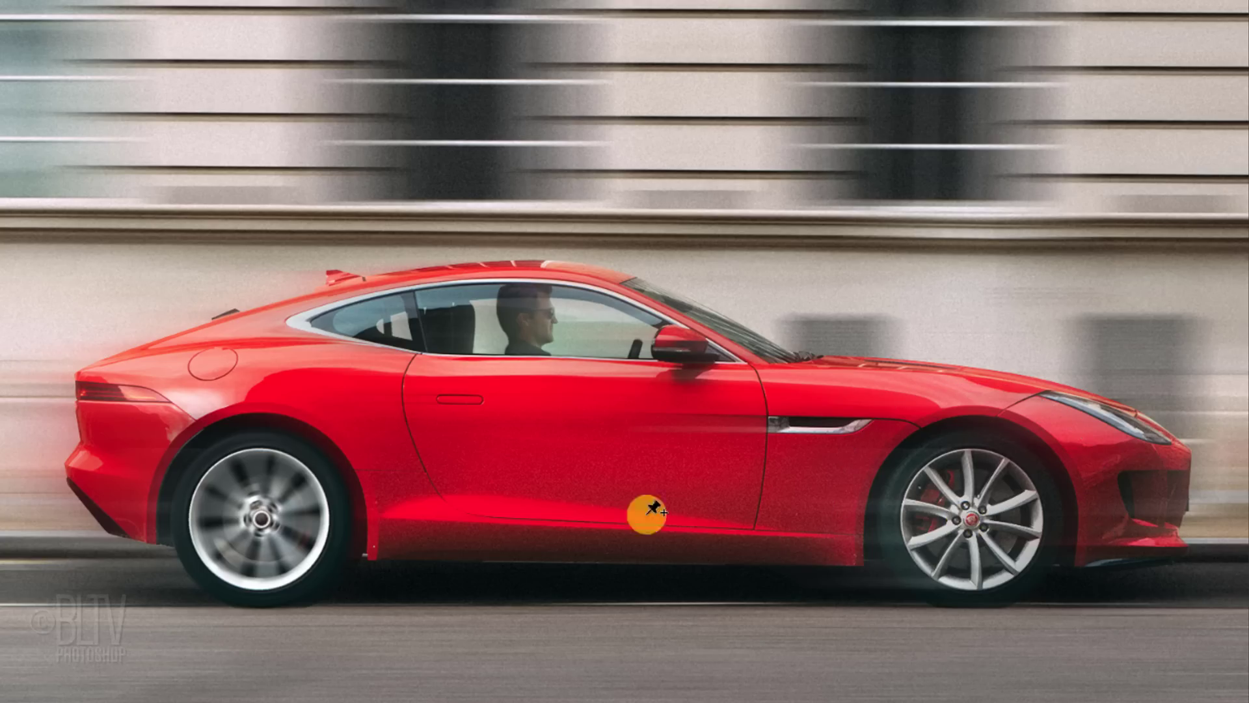
left_click(260, 519)
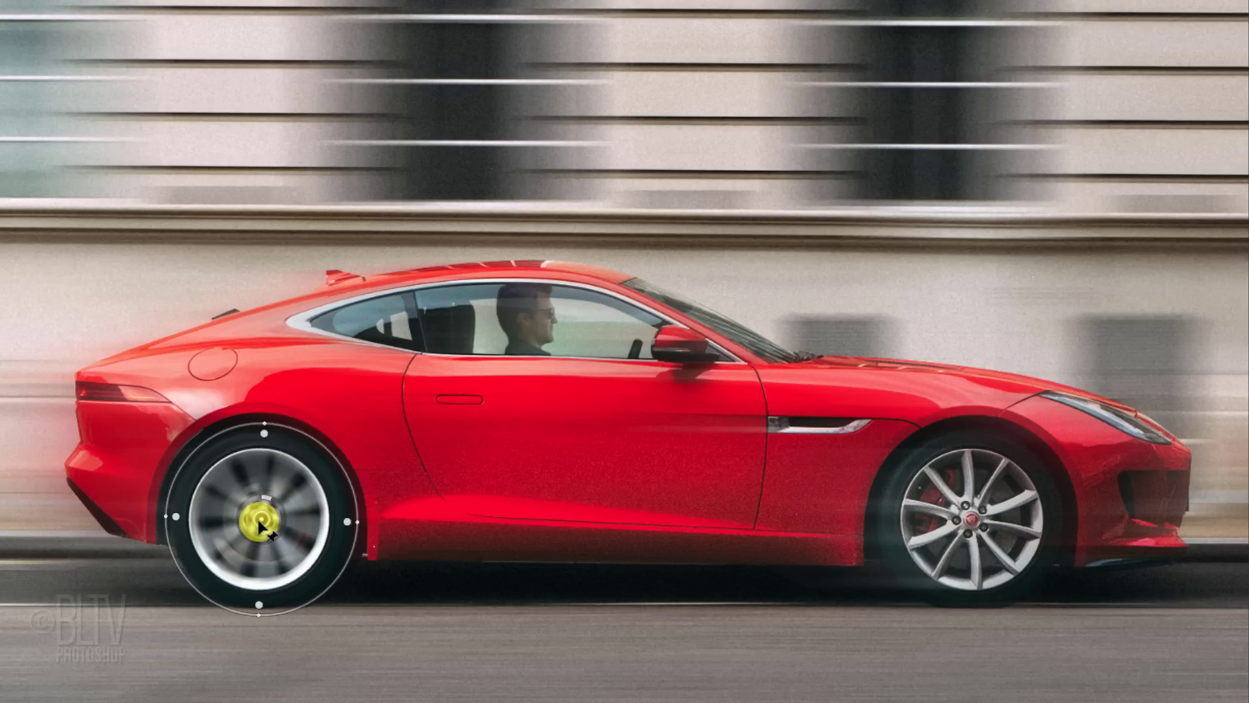
key("ctrl+alt")
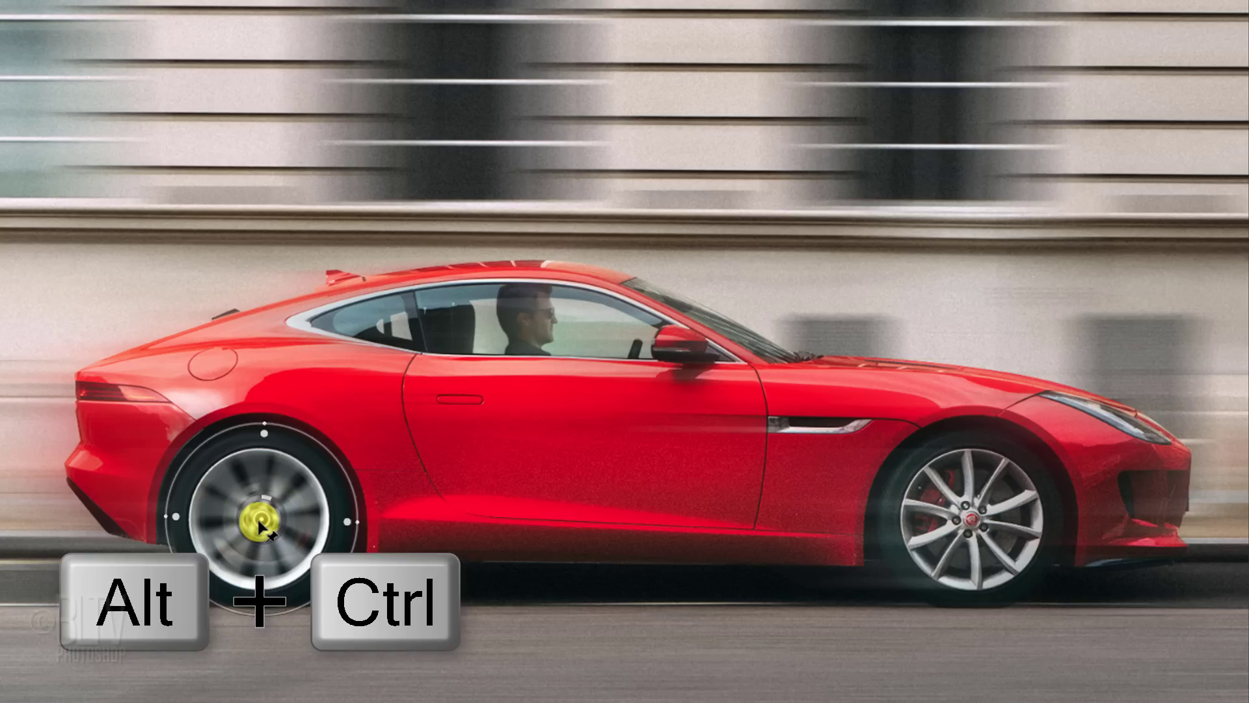